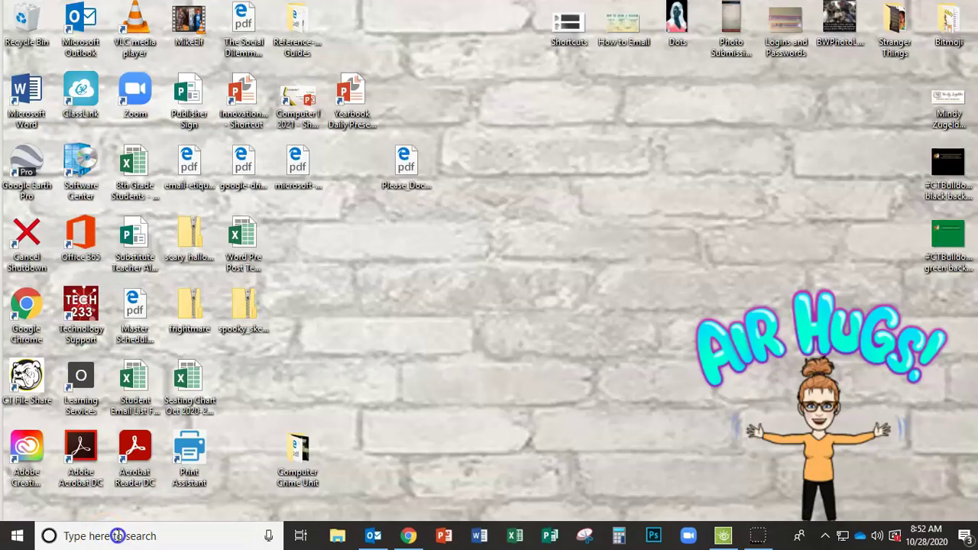
- Search the computer for "publ" and open Publisher 2016
type("publ")
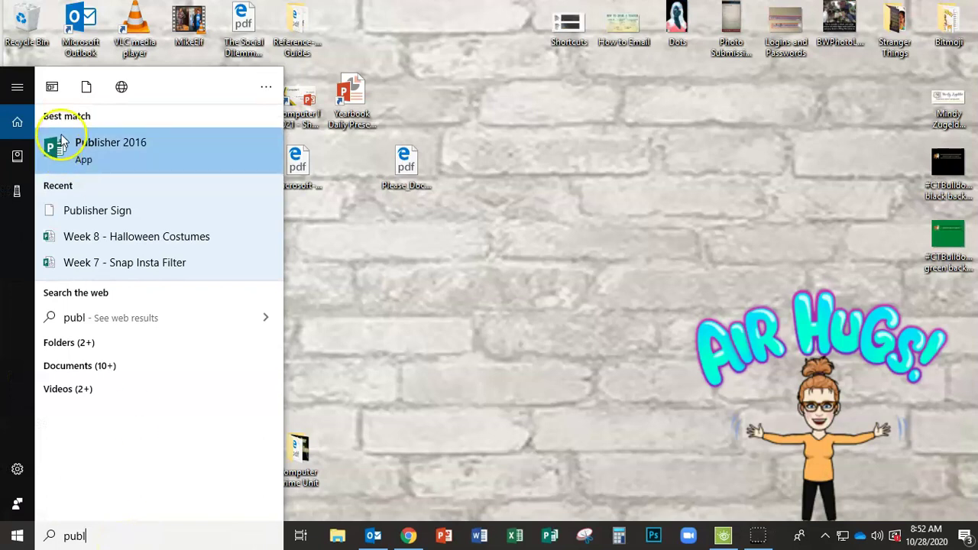
left_click(83, 146)
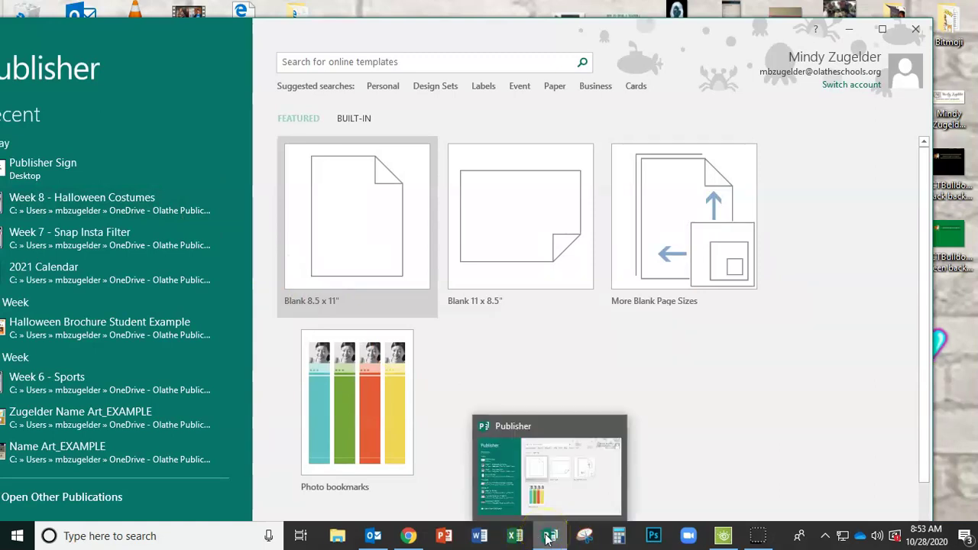
left_click(548, 539)
right_click(547, 539)
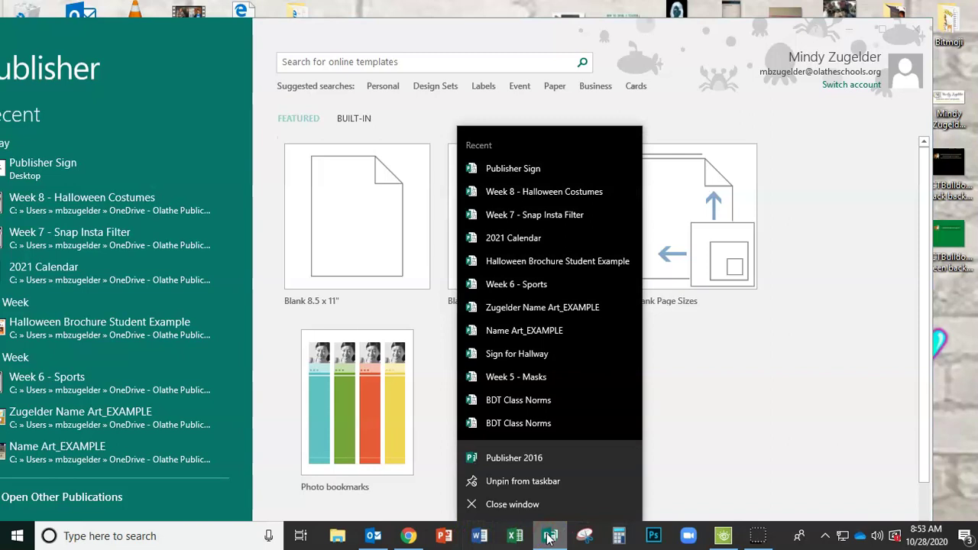
left_click(547, 539)
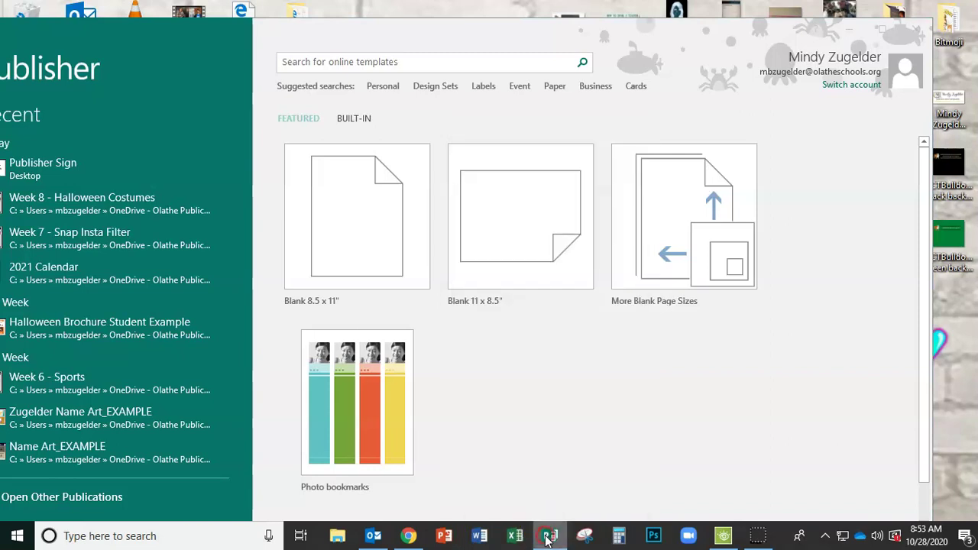
right_click(551, 537)
left_click(536, 488)
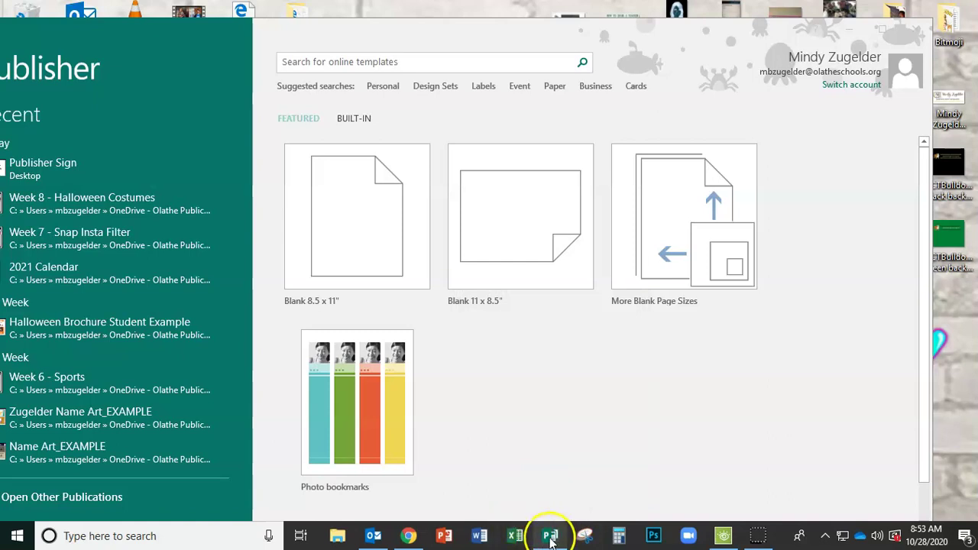
mouse_move(550, 538)
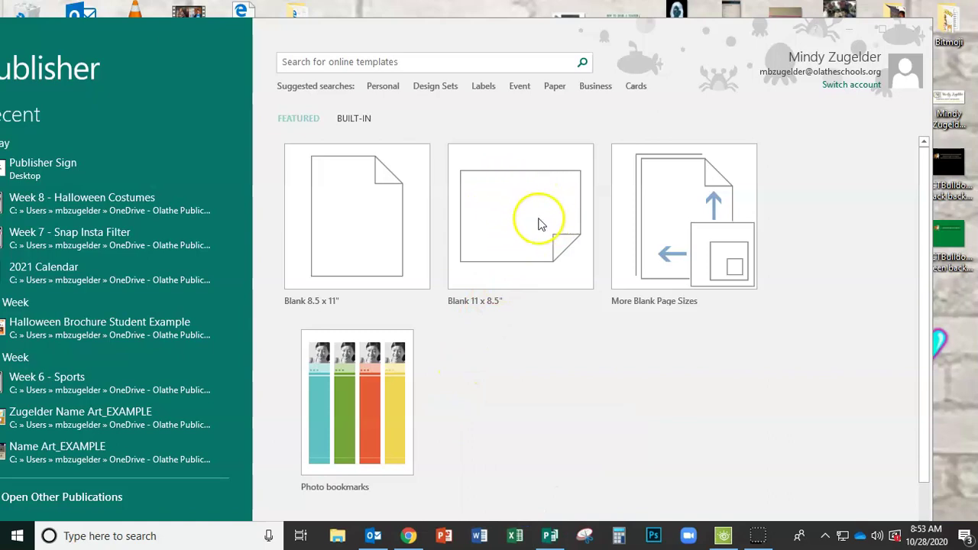
- Bring the whole start window into view and create a blank 11 x 8.5" publication
left_click(501, 221)
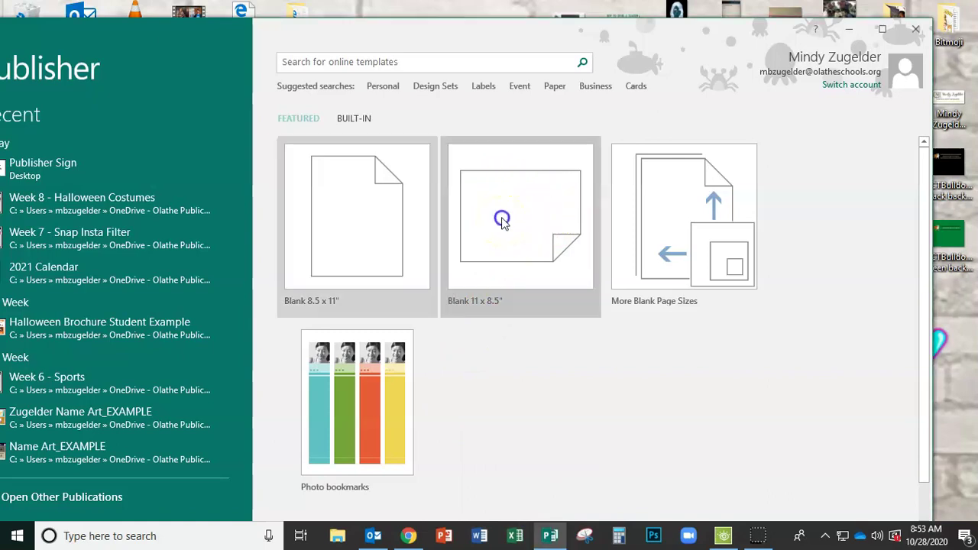
double_click(459, 46)
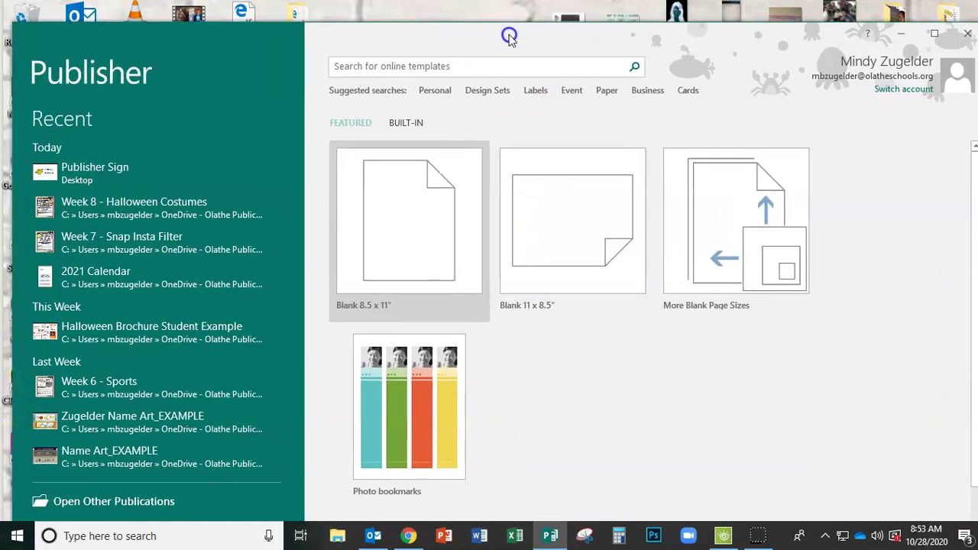
left_click(548, 190)
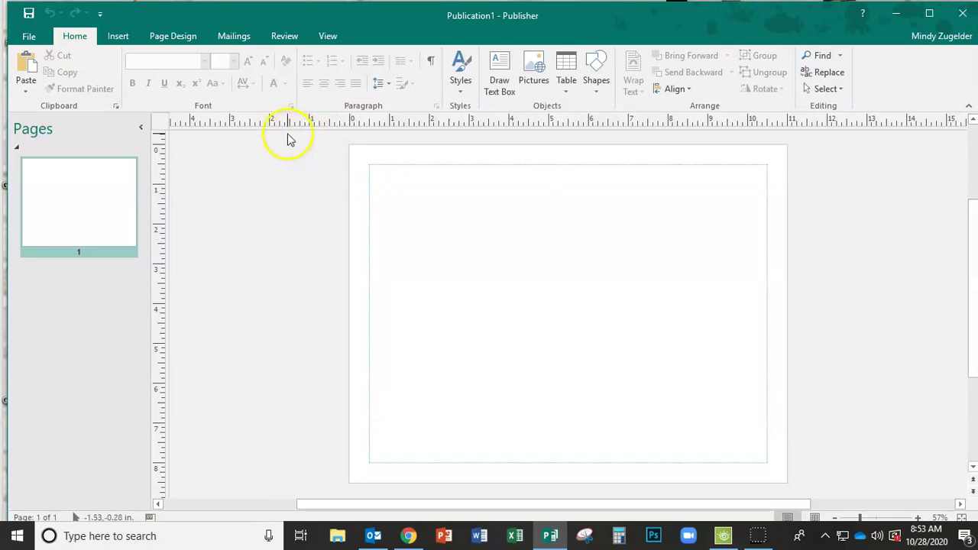
- Set the page margins to Narrow, 0.25" on all sides
left_click(173, 37)
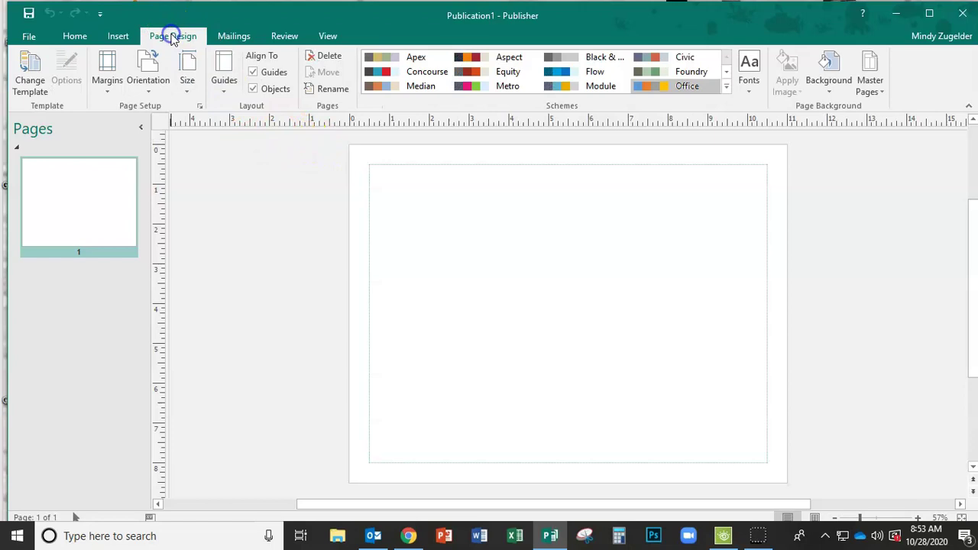
left_click(108, 86)
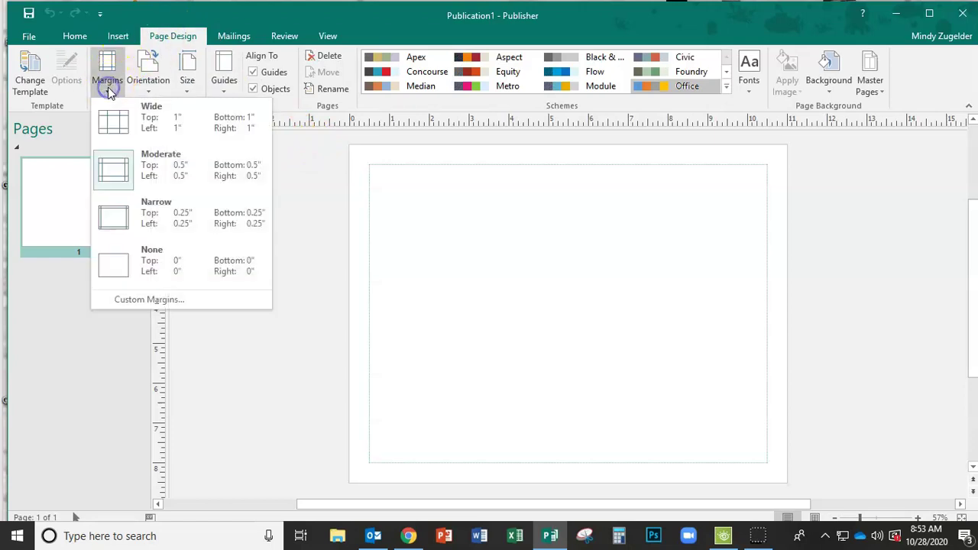
left_click(114, 219)
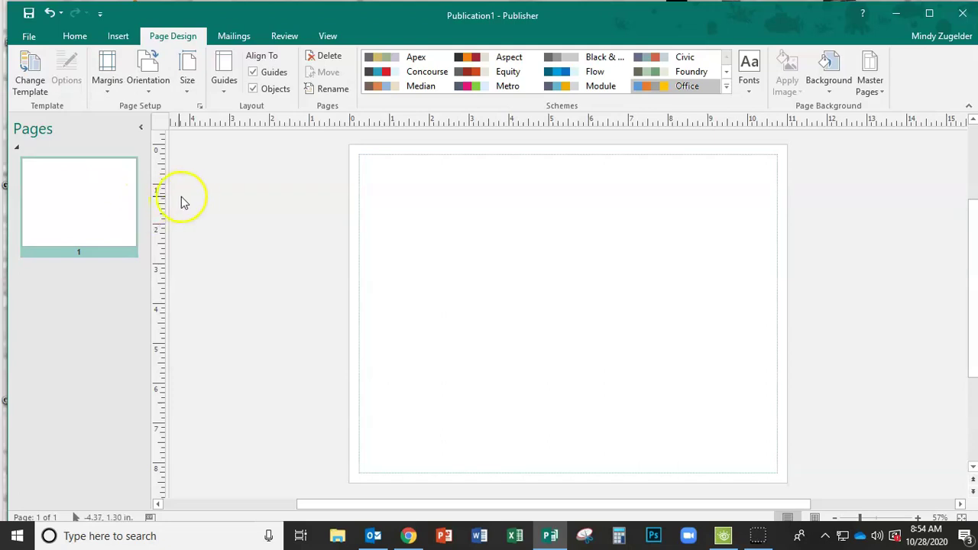
- Set up grid guides that divide the page into 4 columns with 0.5" spacing
left_click(222, 66)
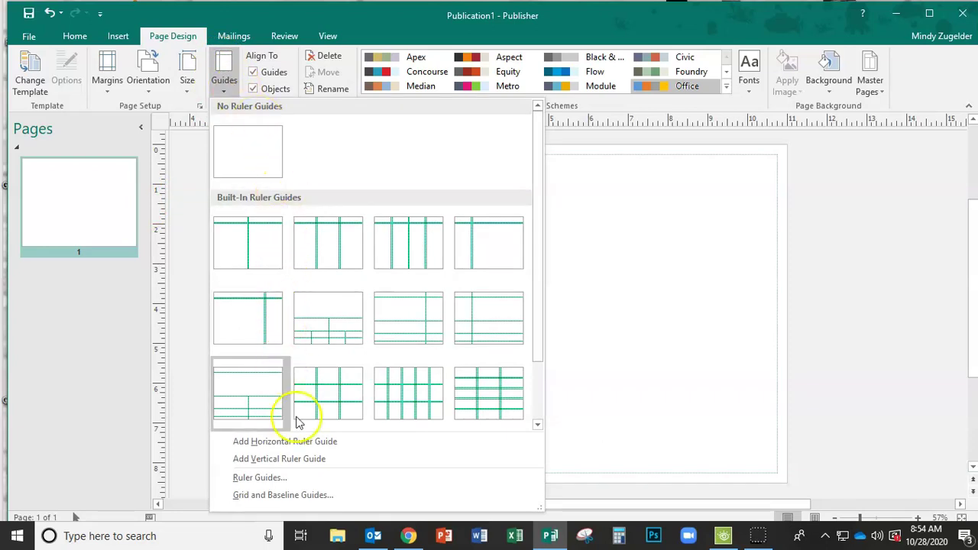
left_click(314, 497)
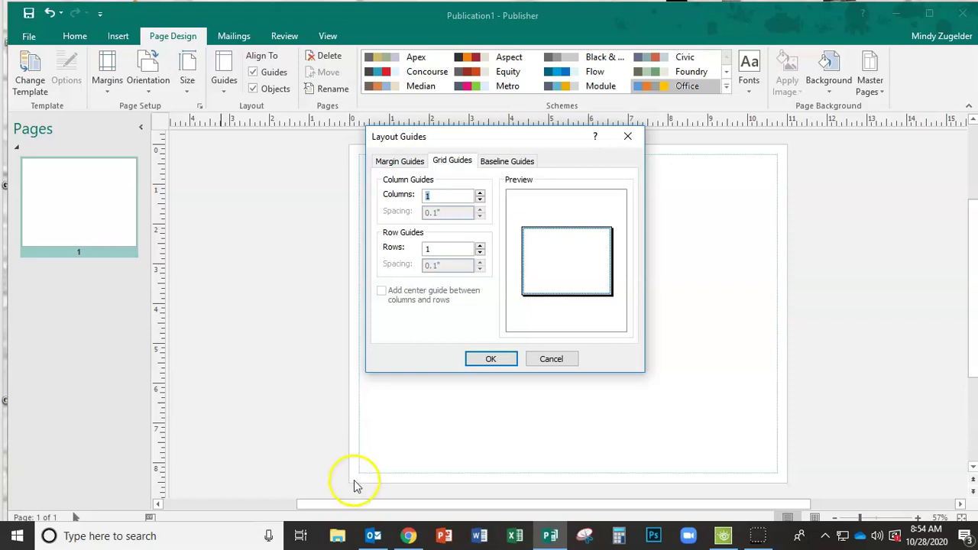
left_click(480, 194)
left_click(480, 195)
left_click(480, 194)
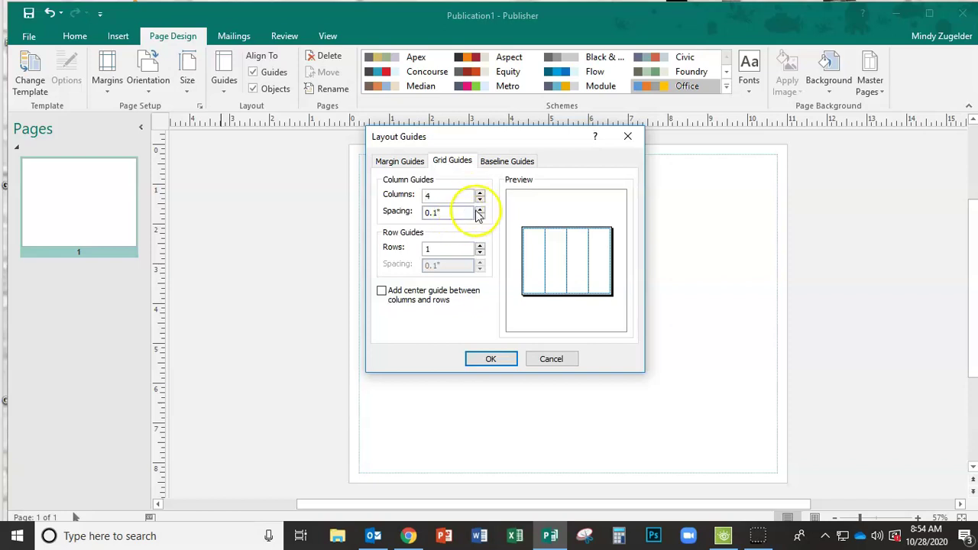
left_click(480, 209)
left_click(481, 210)
left_click(480, 209)
left_click(480, 210)
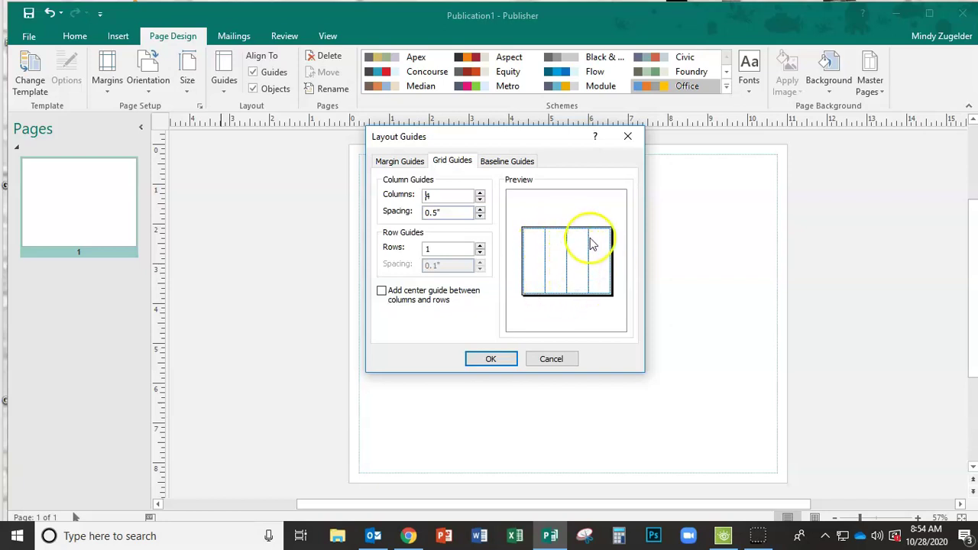
left_click(492, 359)
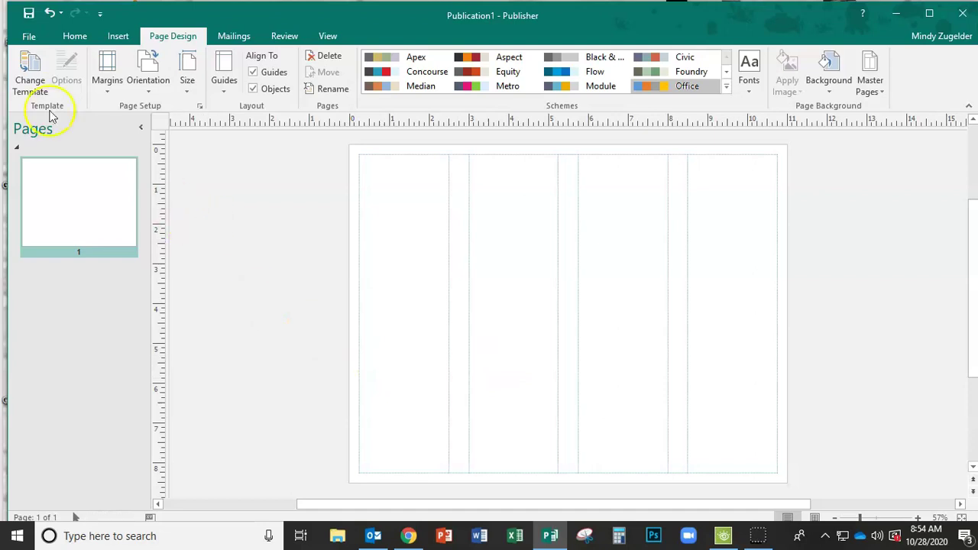
left_click(29, 38)
left_click(40, 183)
left_click(209, 122)
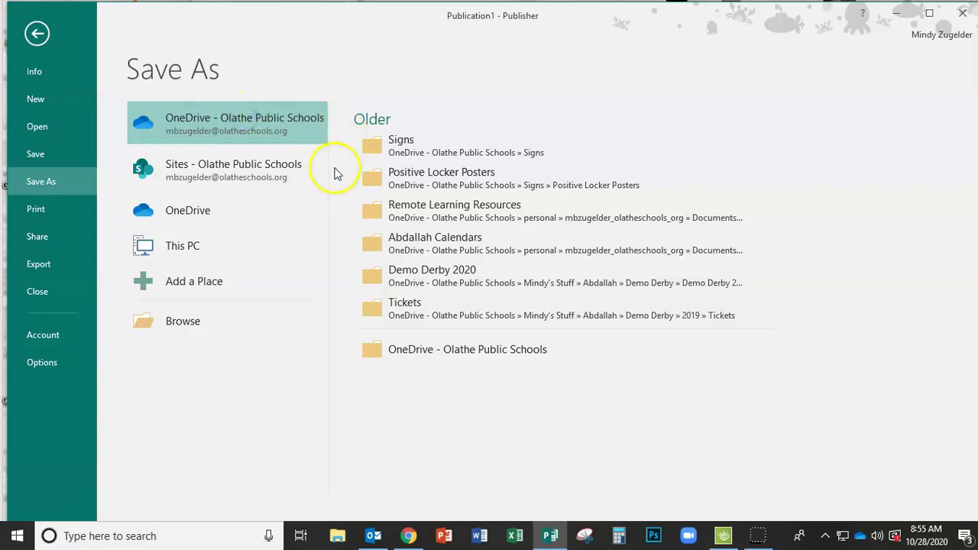
left_click(375, 345)
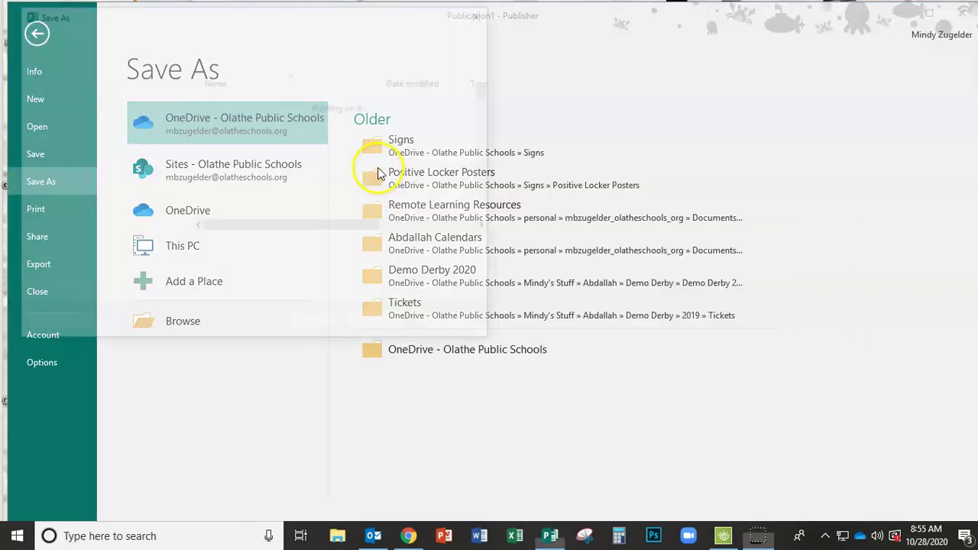
type("Zug")
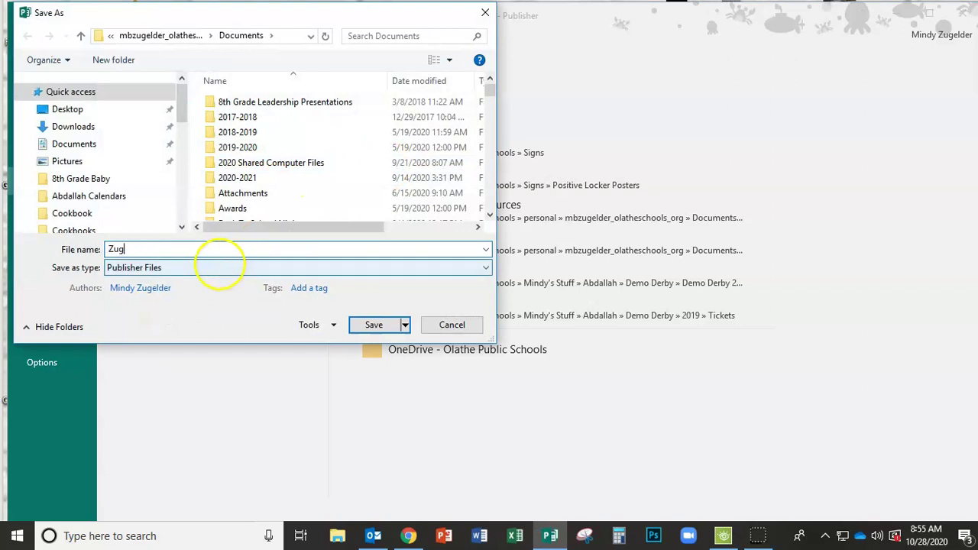
type("elder Bookmarks")
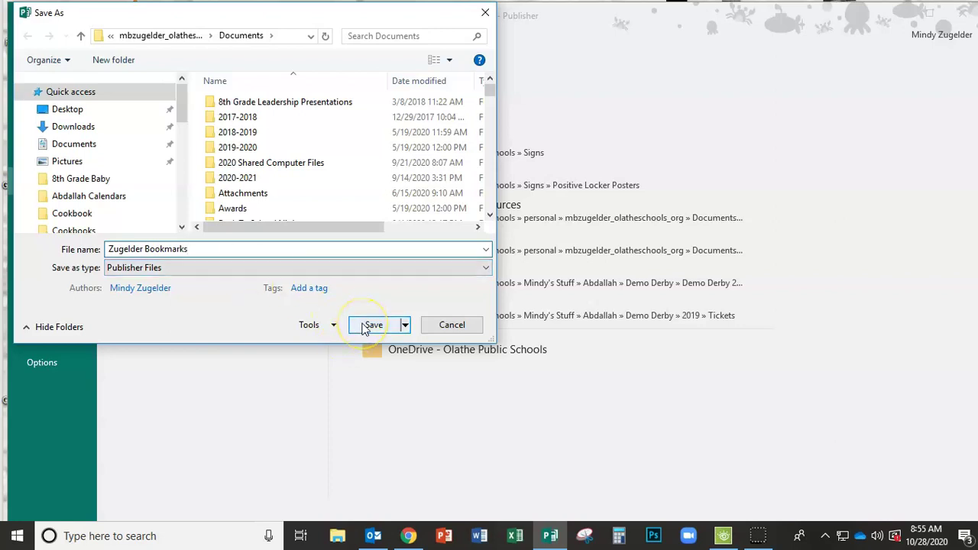
left_click(463, 326)
left_click(42, 36)
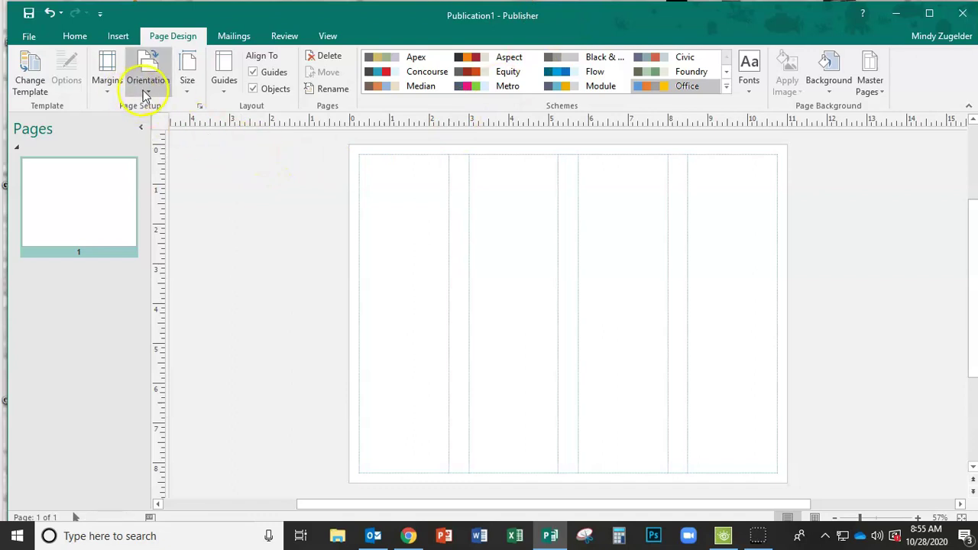
- Draw a rectangle about 2.25" wide and 8.03" high over the first column and fill it with the darkest purple scheme color
left_click(75, 36)
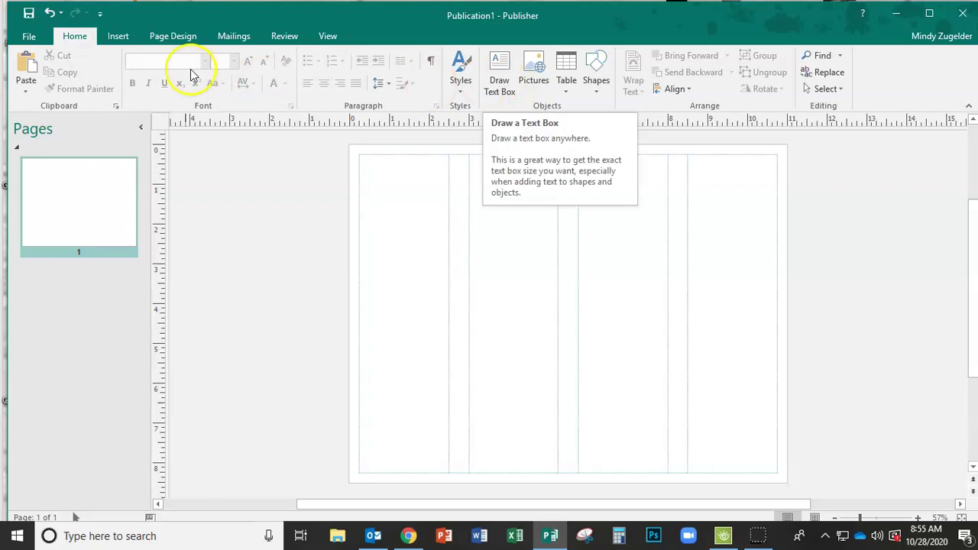
left_click(116, 37)
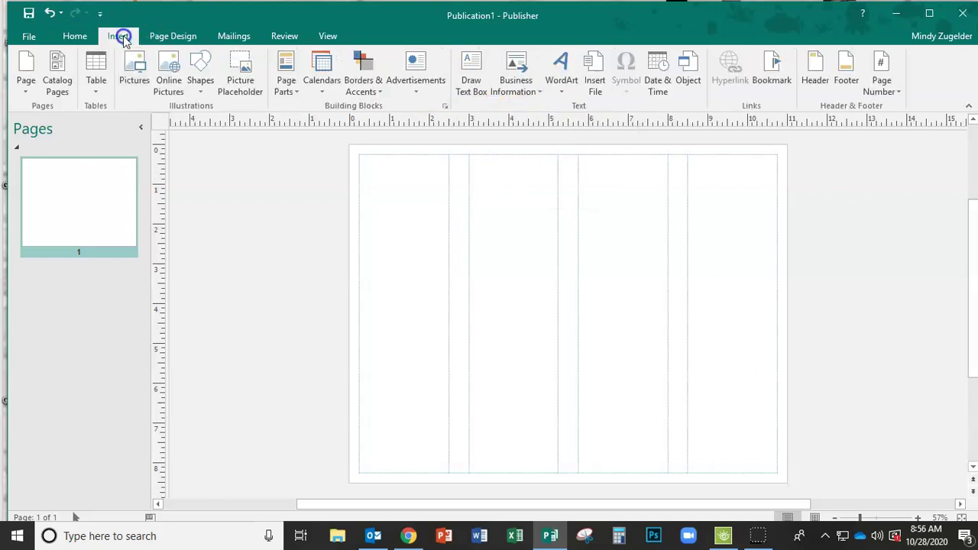
left_click(201, 73)
left_click(233, 120)
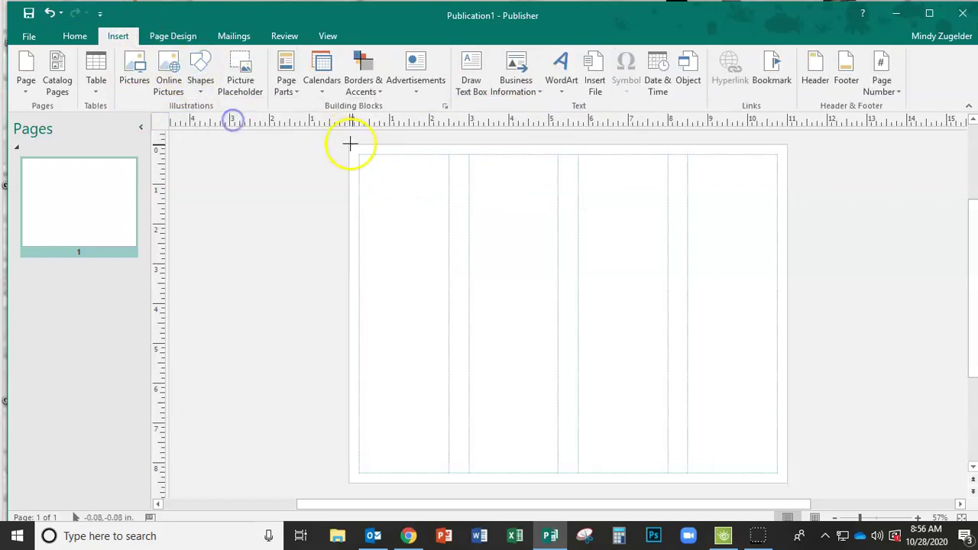
mouse_move(359, 156)
left_mouse_down()
mouse_move(423, 177)
mouse_move(448, 238)
mouse_move(436, 375)
mouse_move(439, 469)
mouse_move(449, 473)
left_mouse_up()
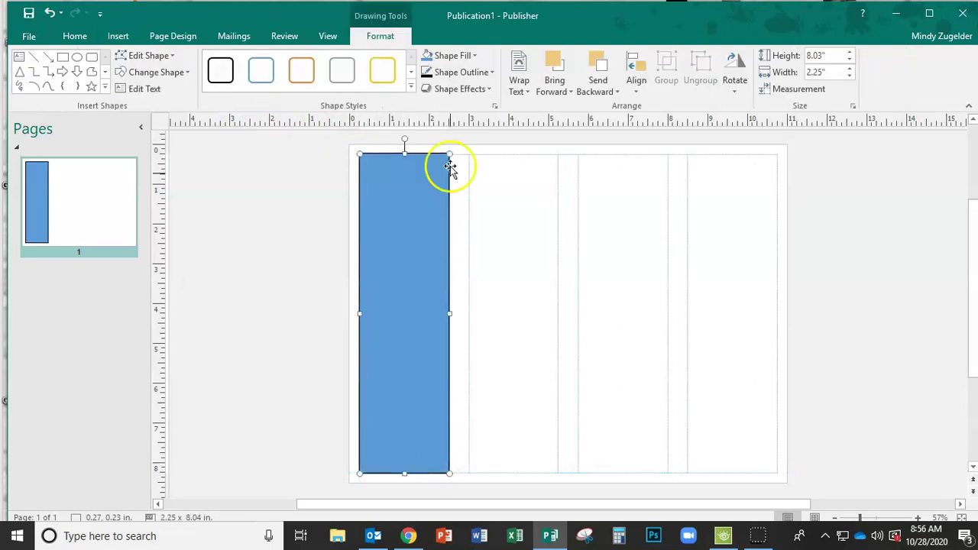
left_click(457, 56)
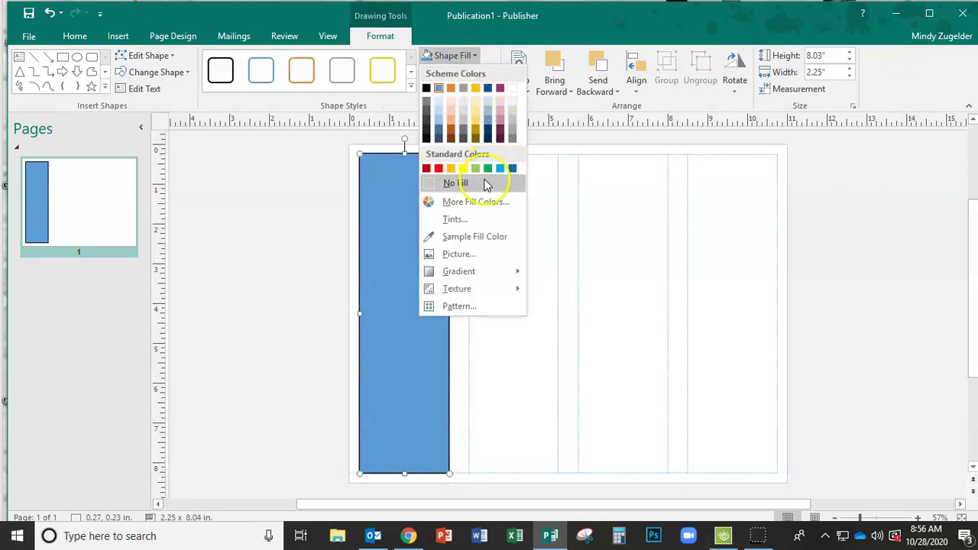
left_click(501, 132)
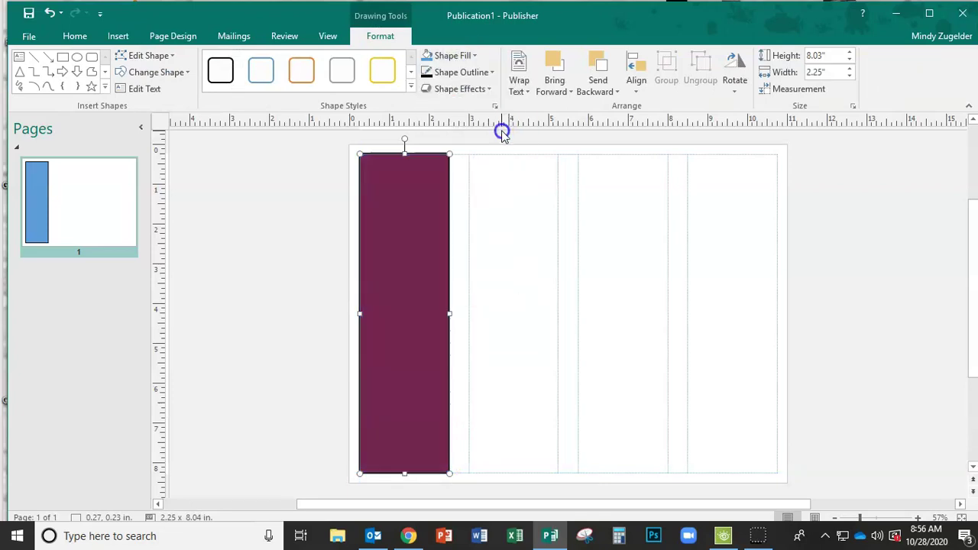
- Search Bing images for "halloween" and fill the rectangle with the picture of a row of black pumpkins on orange
left_click(445, 57)
left_click(456, 258)
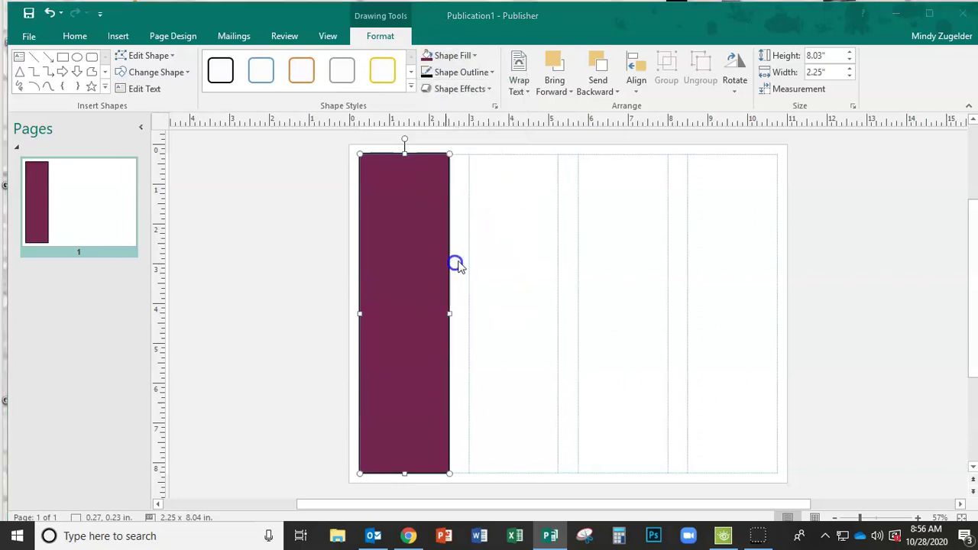
left_click(447, 200)
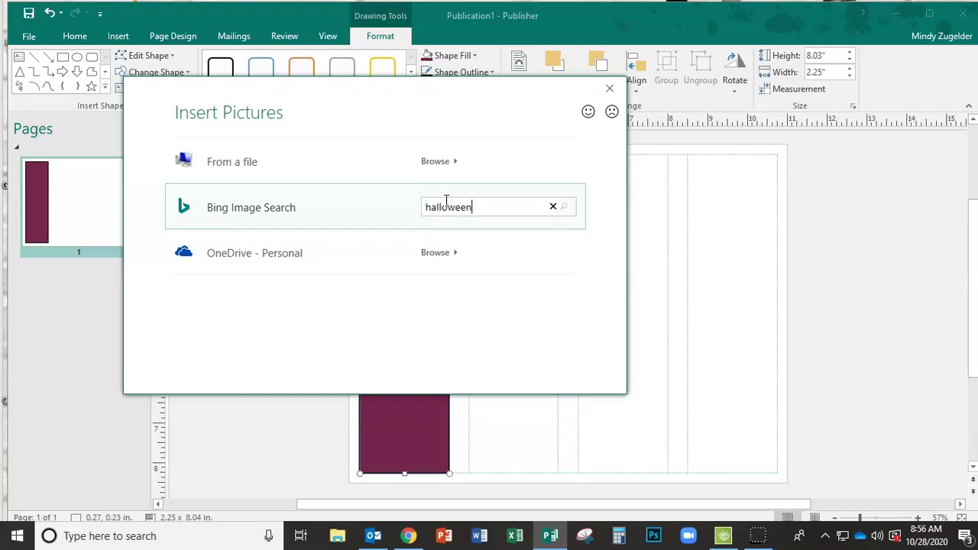
key("Return")
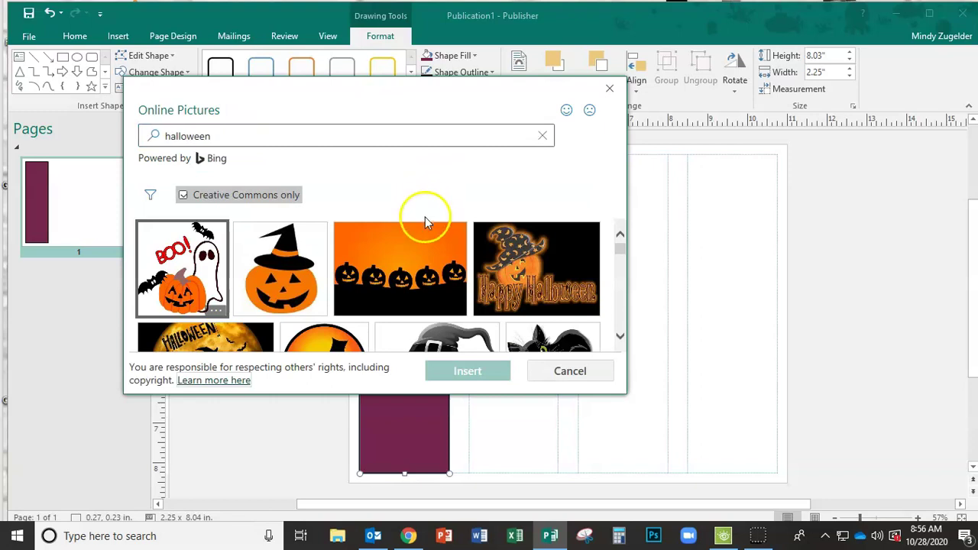
left_click(411, 261)
left_click(467, 372)
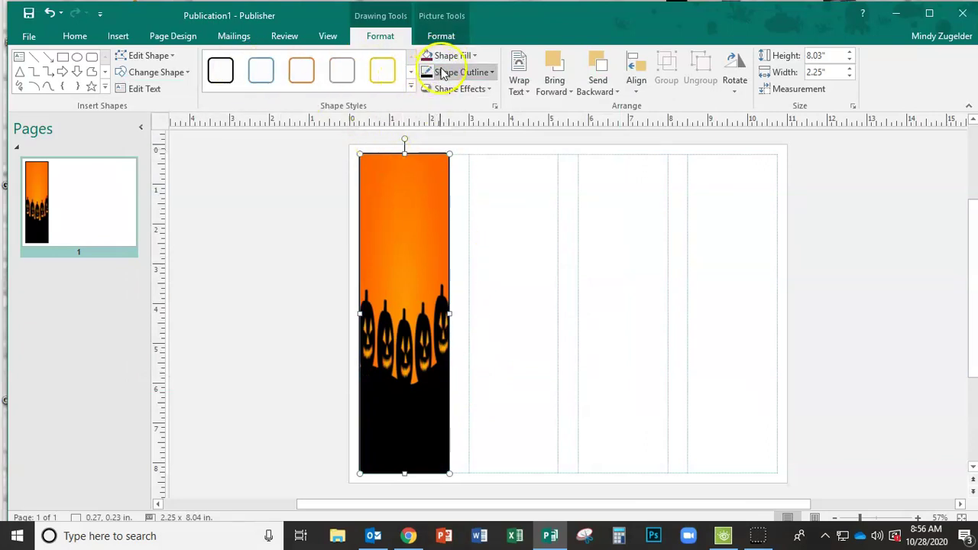
- Fill the first-column rectangle with the light gradient variation that spreads from the center
left_click(448, 89)
left_click(454, 56)
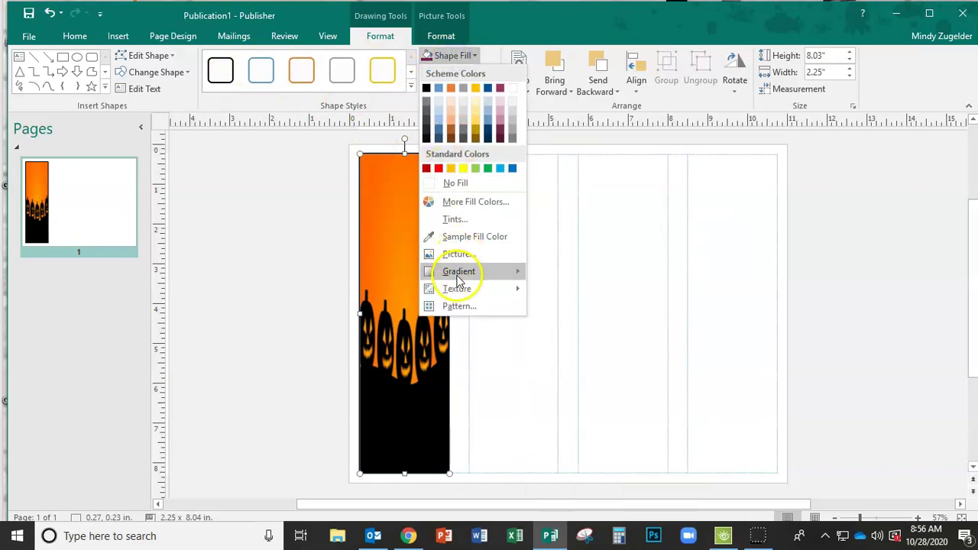
mouse_move(459, 277)
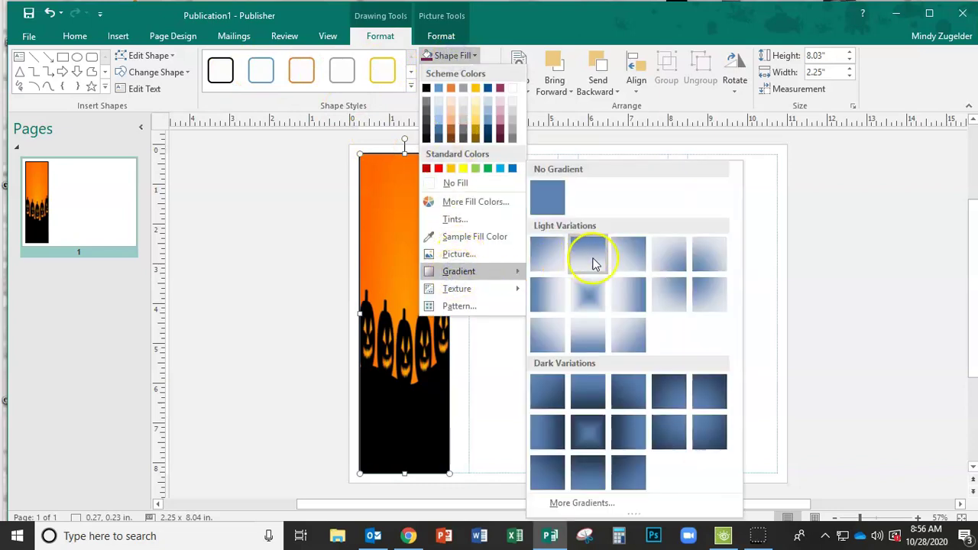
left_click(591, 294)
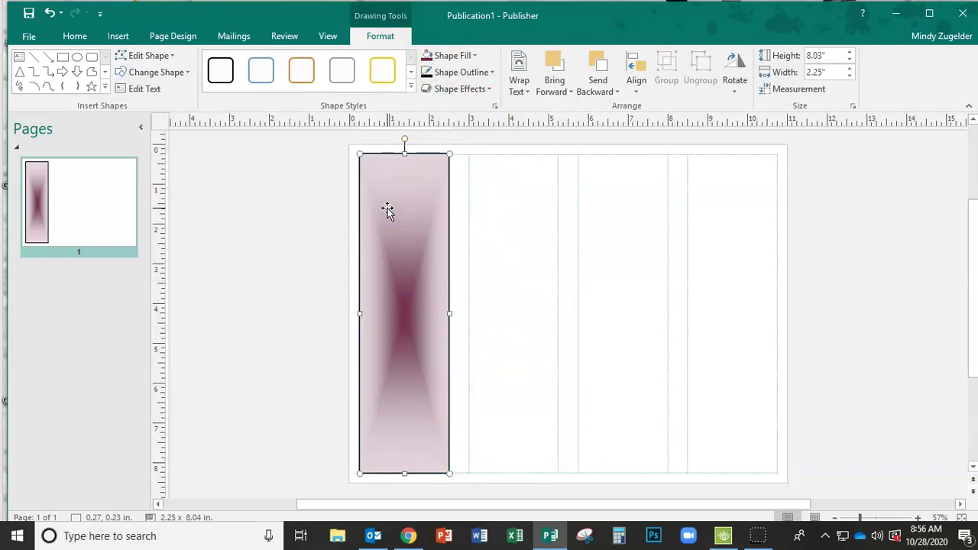
left_click(511, 234)
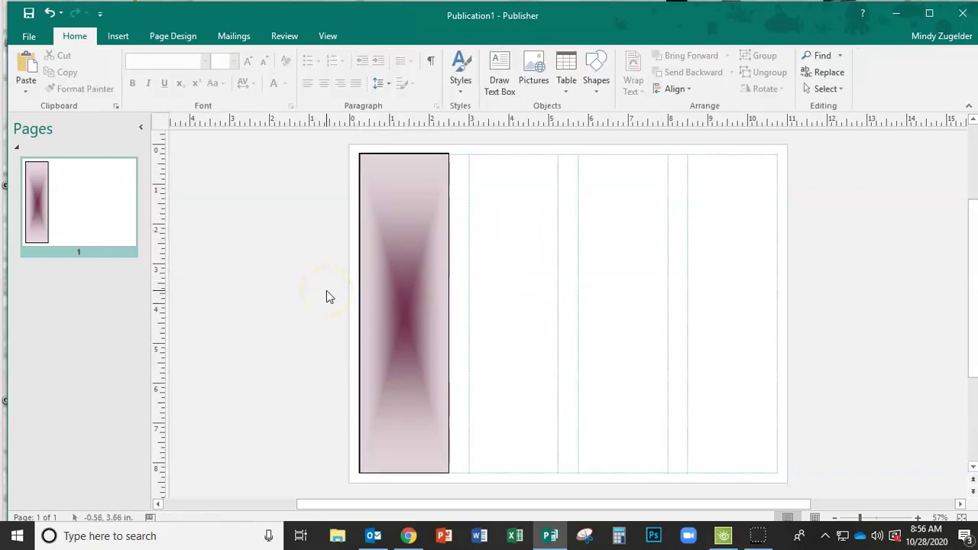
left_click_drag(394, 180, 413, 233)
left_click_drag(396, 467, 396, 467)
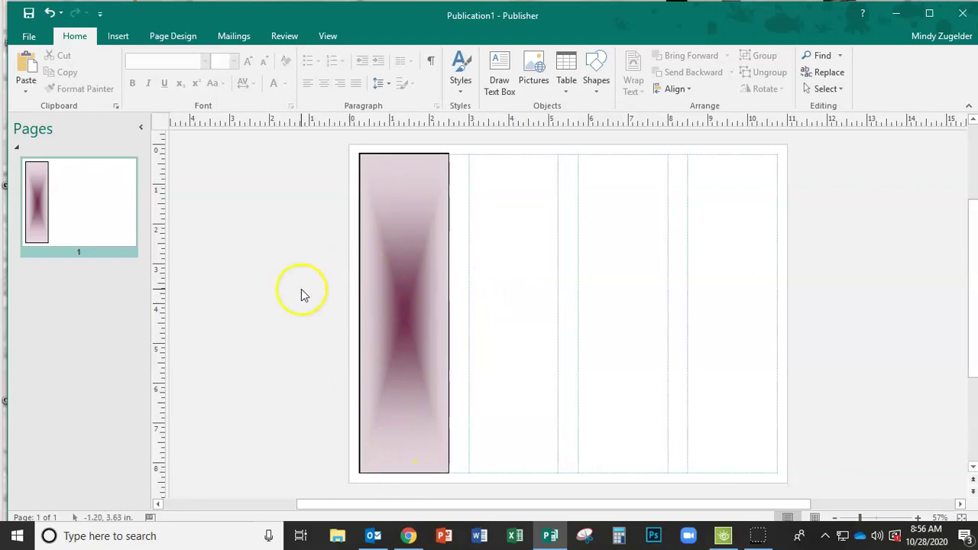
- Search Bing images for "grapes" and insert the clip art of dark purple grapes with a green leaf
left_click(119, 37)
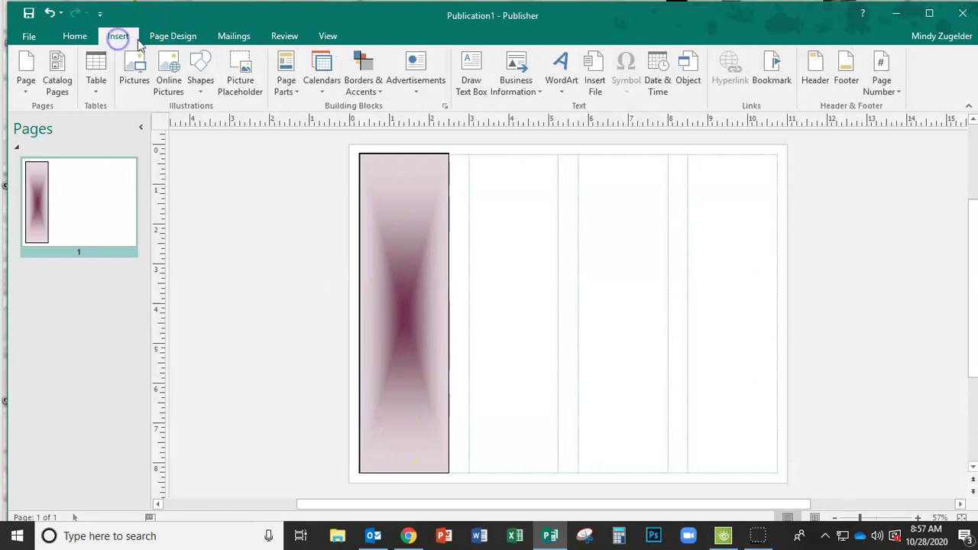
left_click(169, 85)
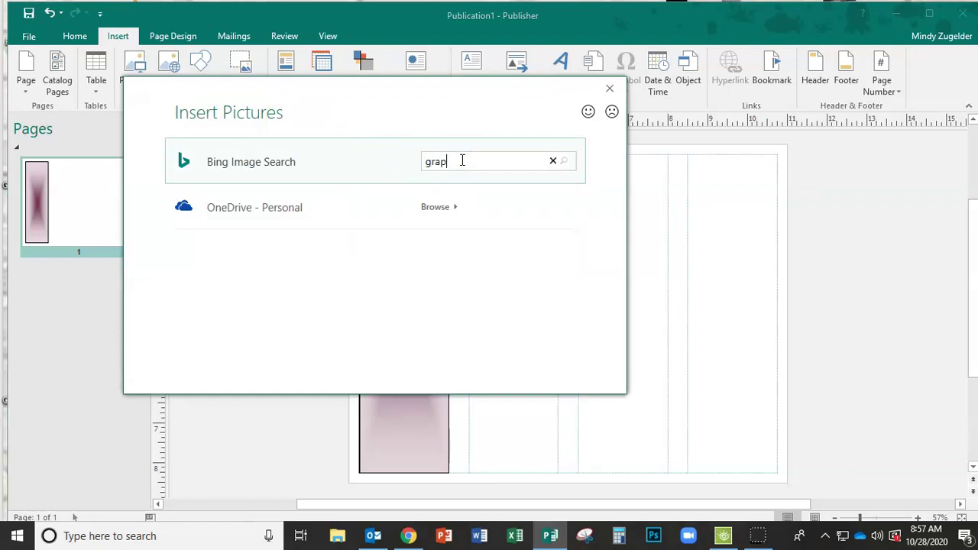
type("grapes")
key("Return")
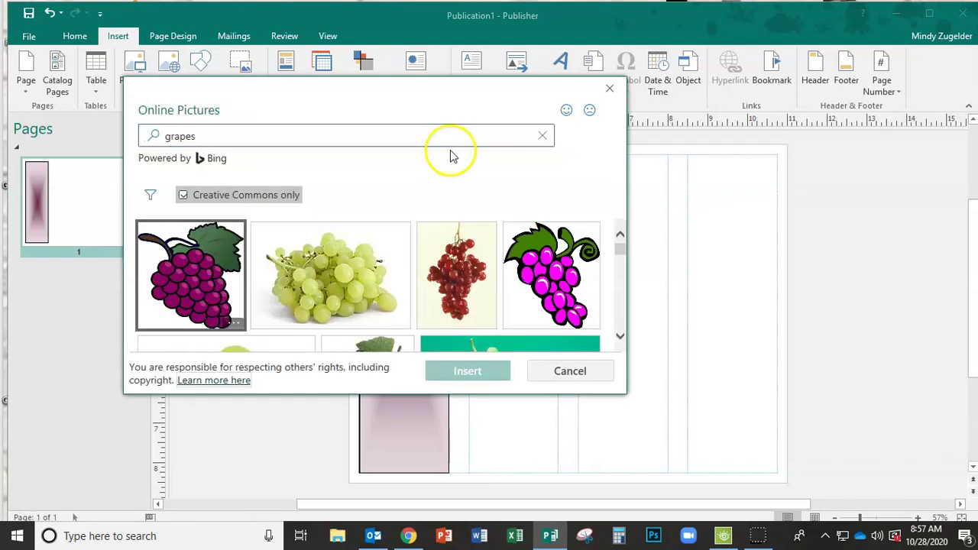
left_click(202, 274)
left_click(468, 375)
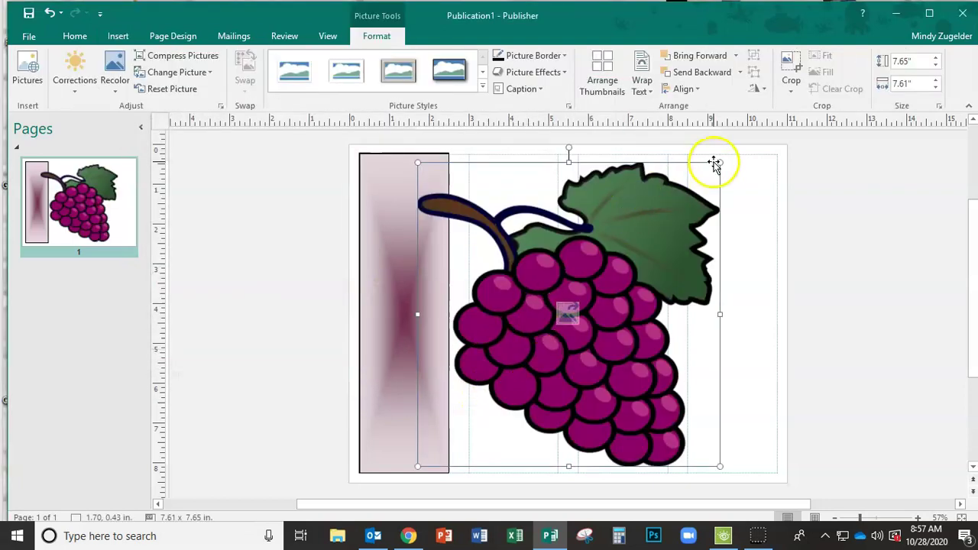
- Shrink the grapes picture proportionally to about 2.25" high and 2.24" wide, and fit it across the lower part of the first-column rectangle
left_click_drag(712, 168, 516, 364)
left_click_drag(480, 404, 425, 397)
left_click_drag(464, 351, 449, 368)
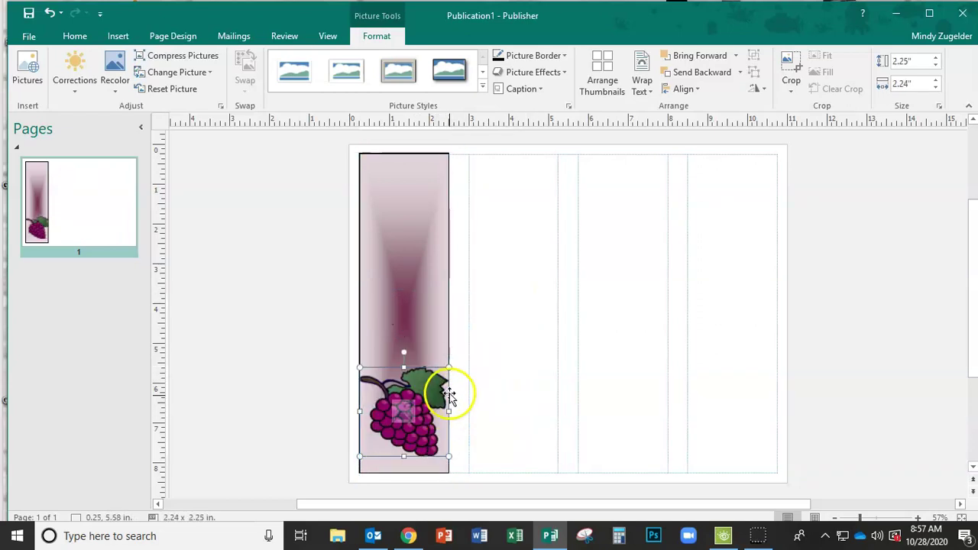
left_click_drag(448, 410, 395, 410)
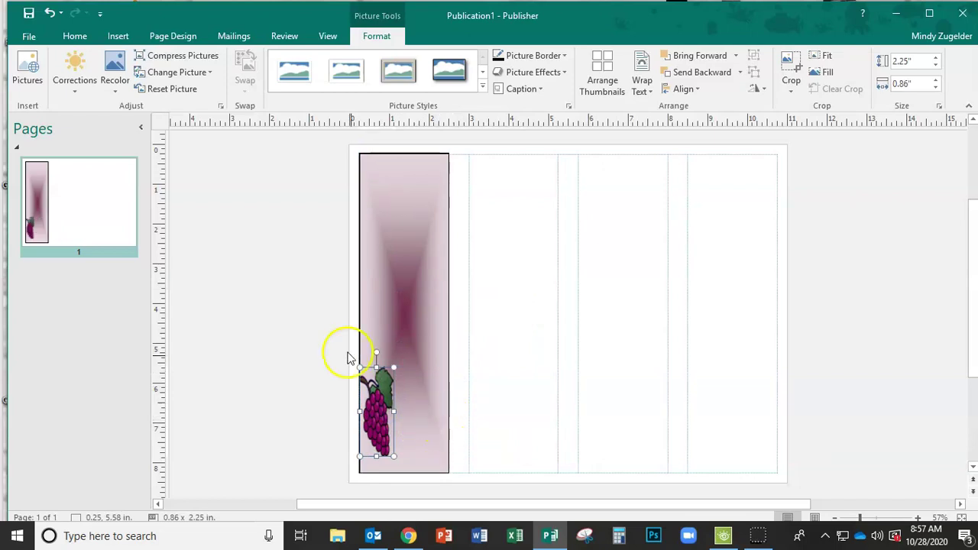
left_click(51, 14)
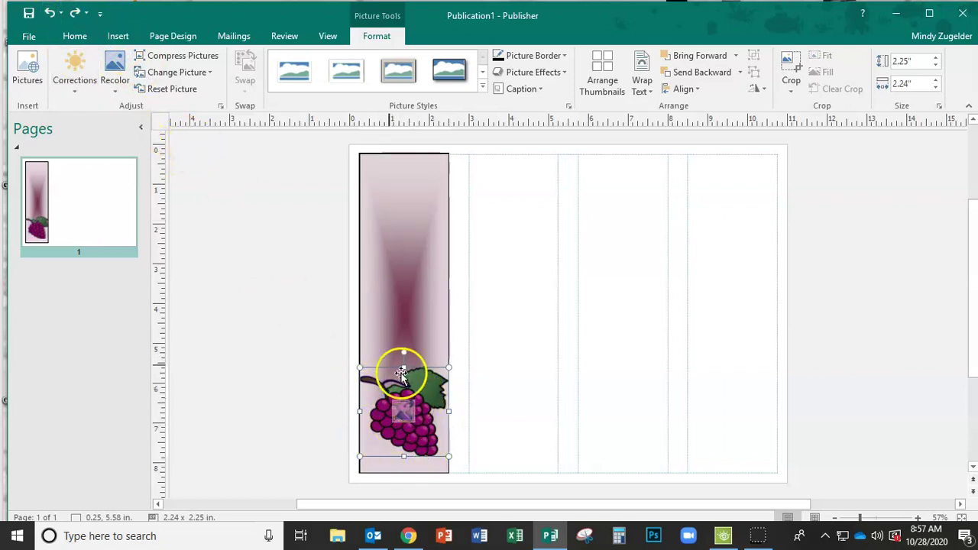
- Set the background color of the grapes picture as transparent
left_click(80, 92)
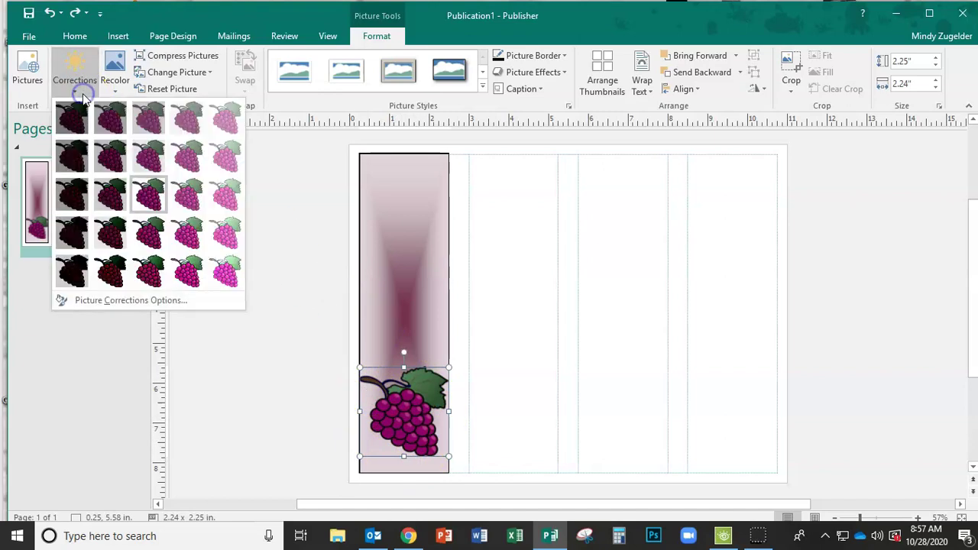
left_click(117, 90)
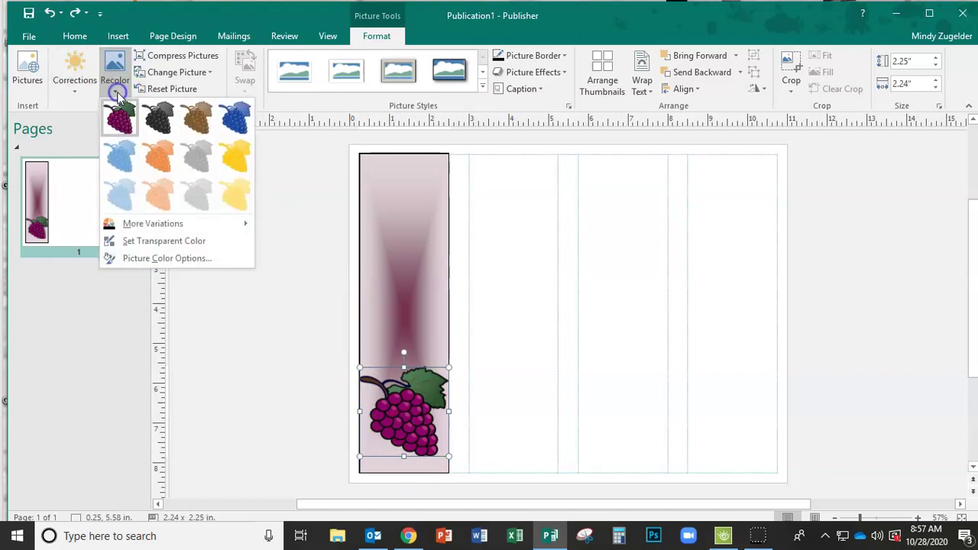
left_click(175, 241)
left_click(375, 435)
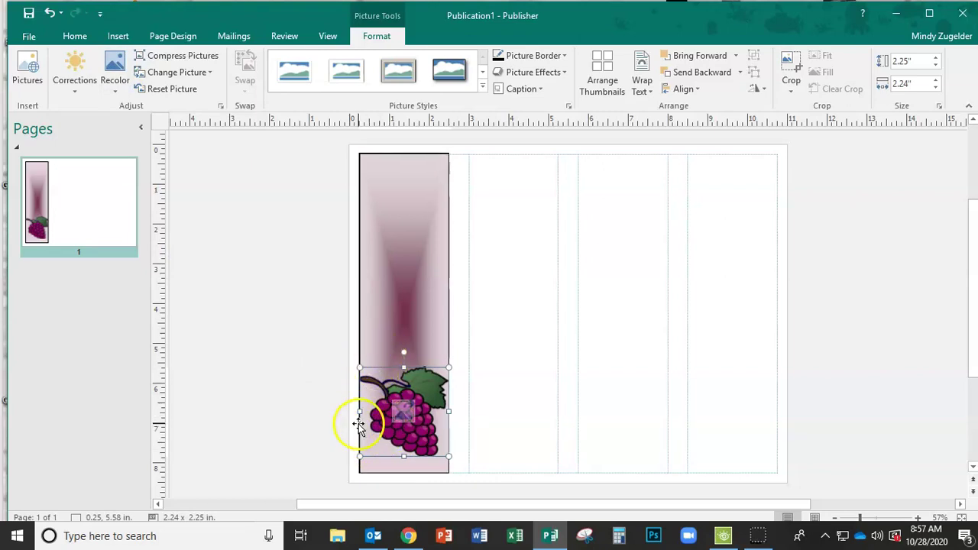
- Try a brighter and a darker correction on the grapes picture, and settle on the middle-brightness preset with slightly higher contrast
left_click(75, 86)
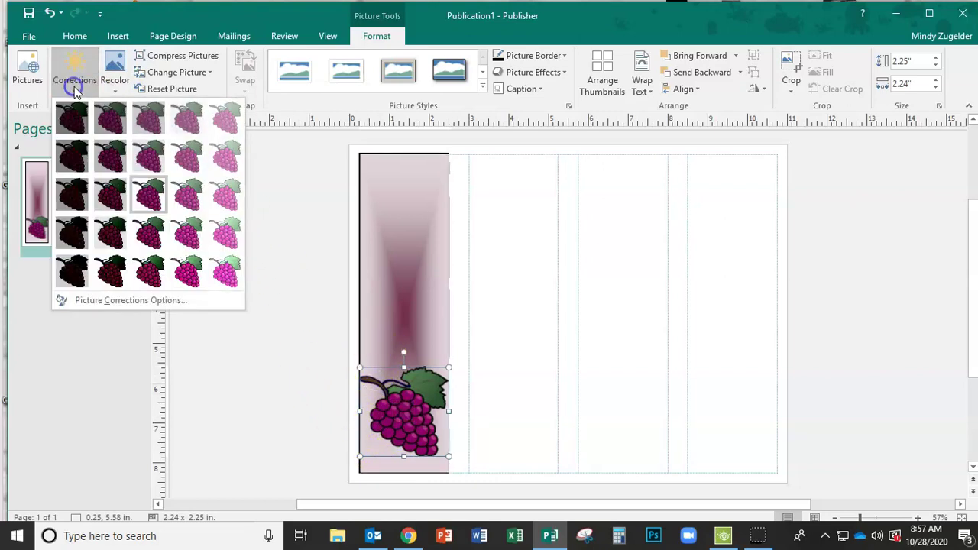
left_click(222, 237)
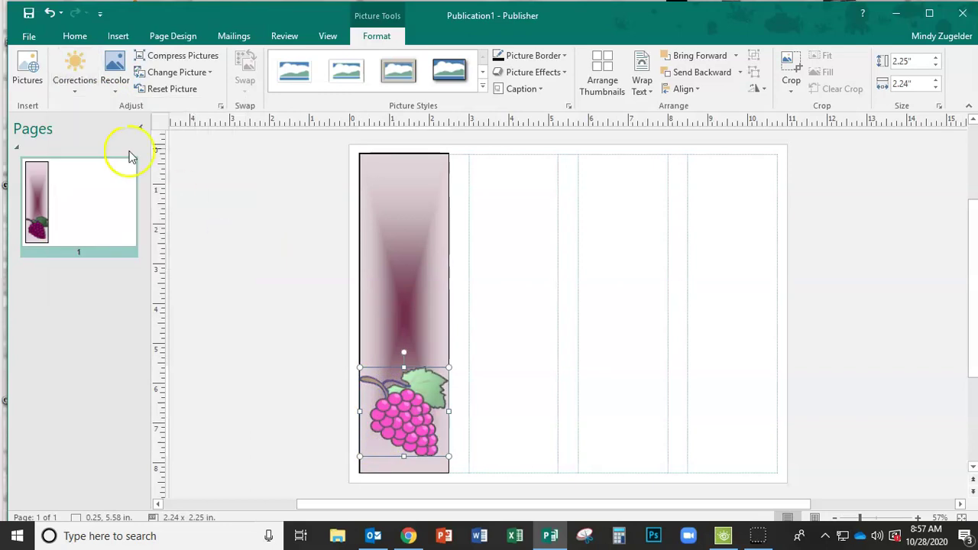
left_click(74, 73)
left_click(112, 124)
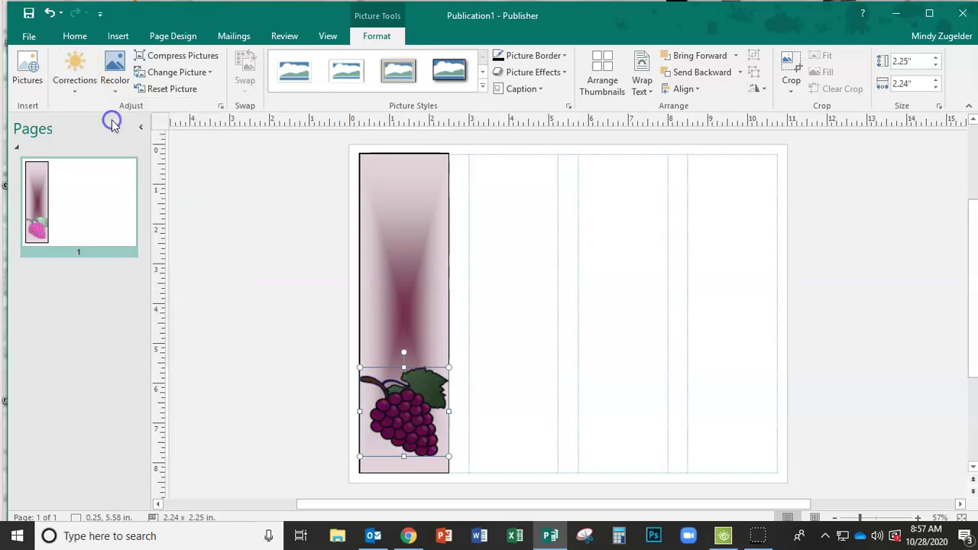
left_click(75, 77)
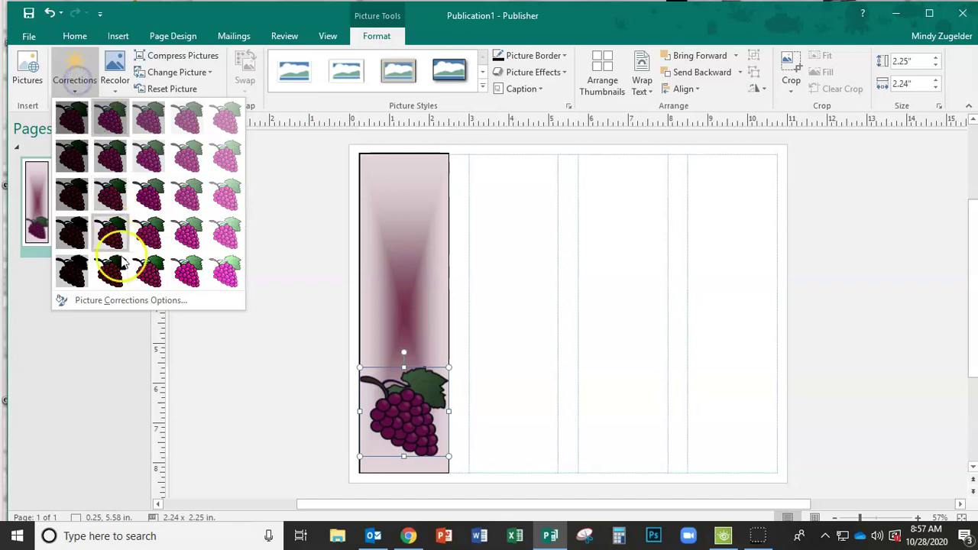
left_click(143, 235)
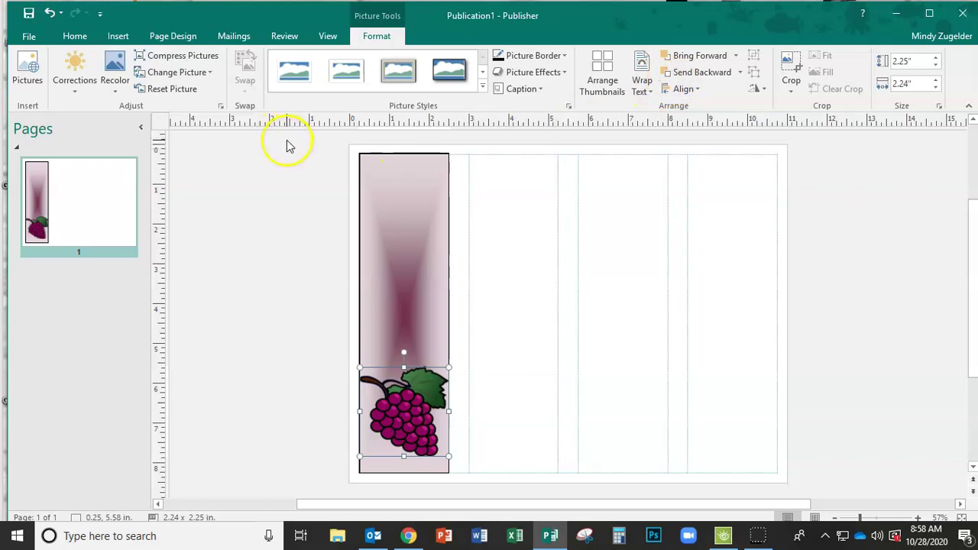
- Insert WordArt reading "Be the change you want to see in the world." in the plain purple style with reflection
left_click(70, 36)
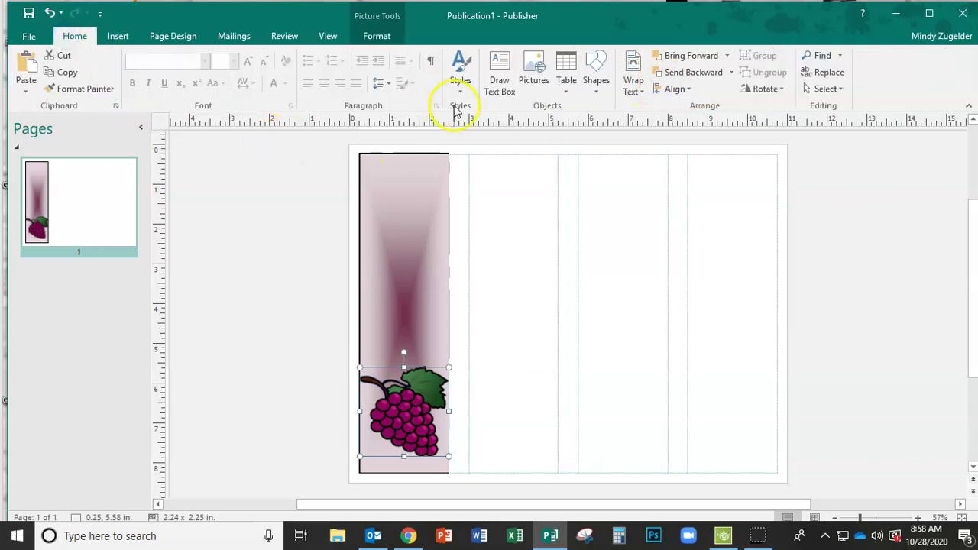
left_click(118, 36)
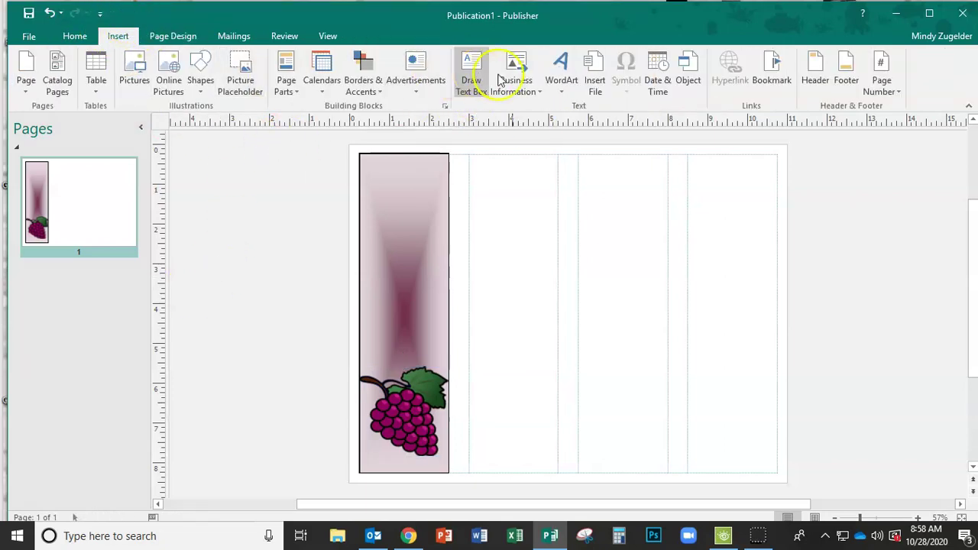
left_click(562, 73)
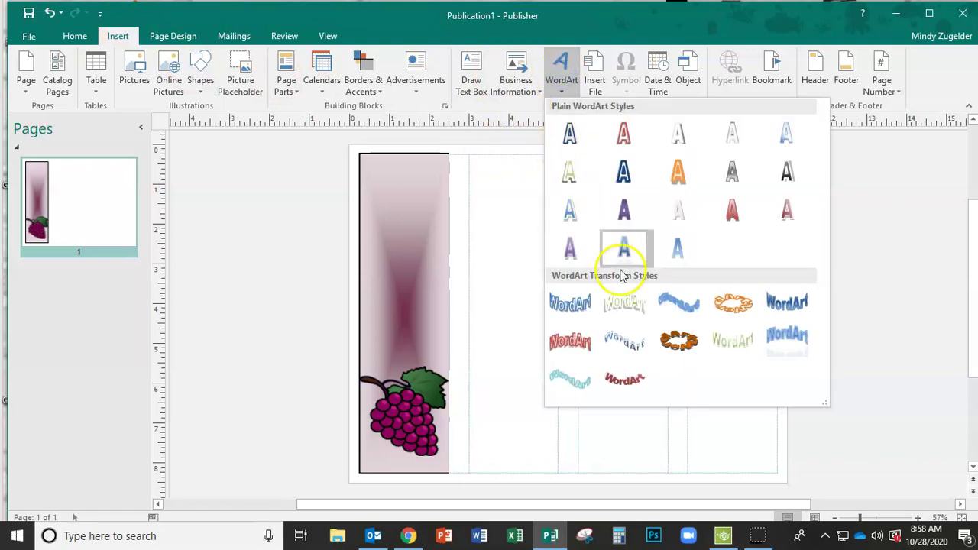
left_click(624, 212)
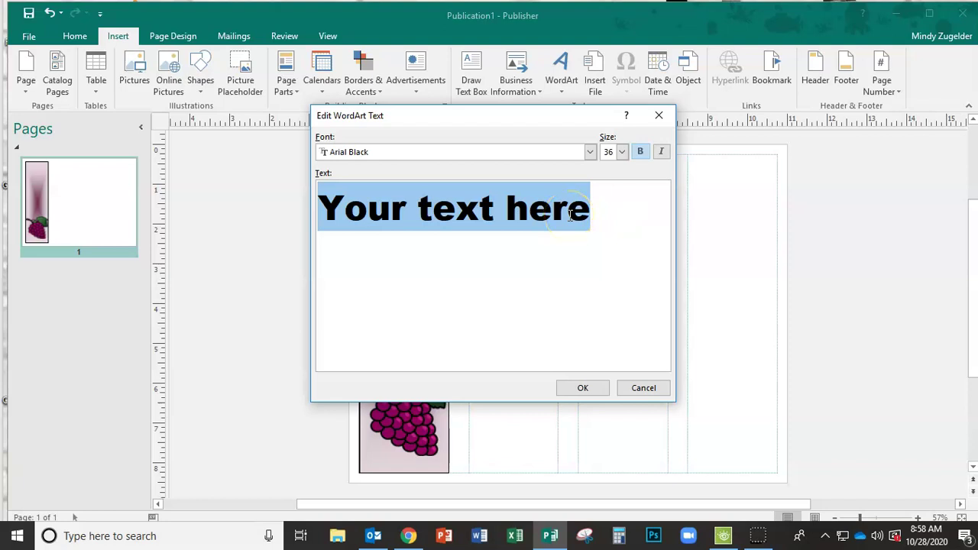
type("Be the change")
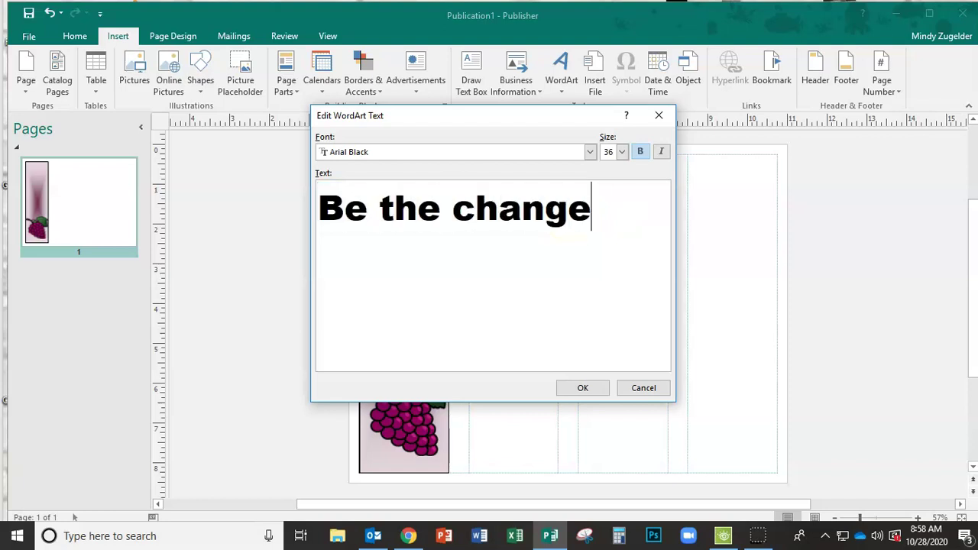
type(" you want to se")
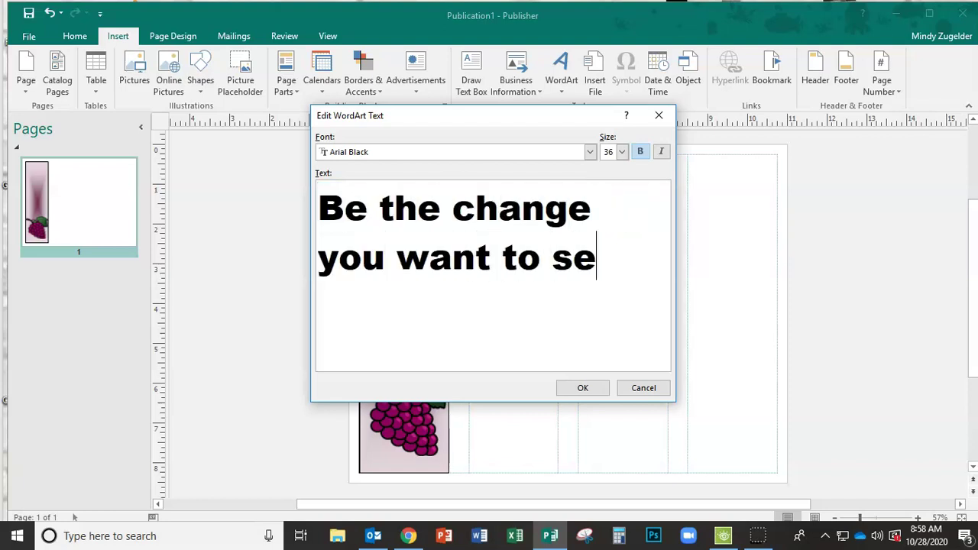
type("e in the world.")
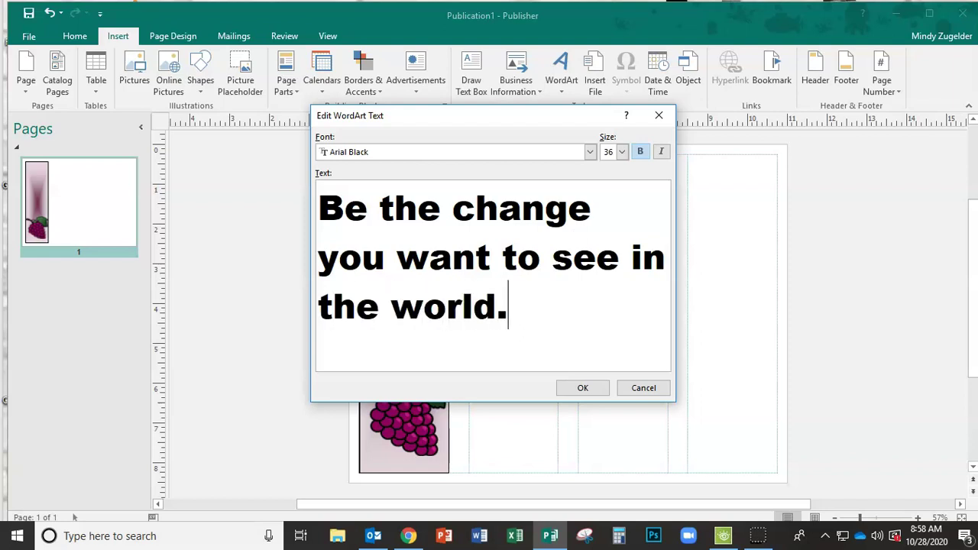
left_click(586, 388)
- Move the WordArt onto the first bookmark, align it with the upper-left margin guides and stretch it to about 4.14" high and 13.46" wide
left_click_drag(799, 305, 437, 342)
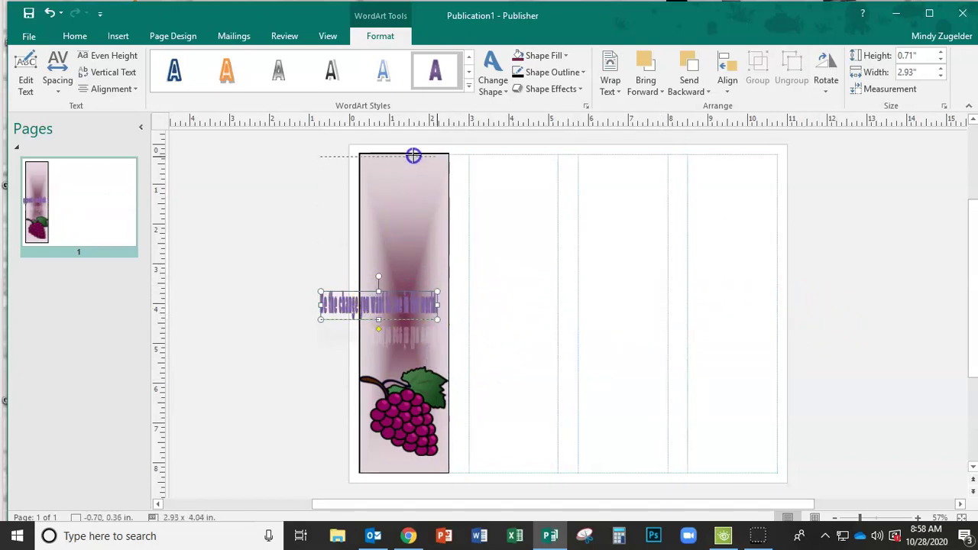
left_click_drag(414, 156, 414, 156)
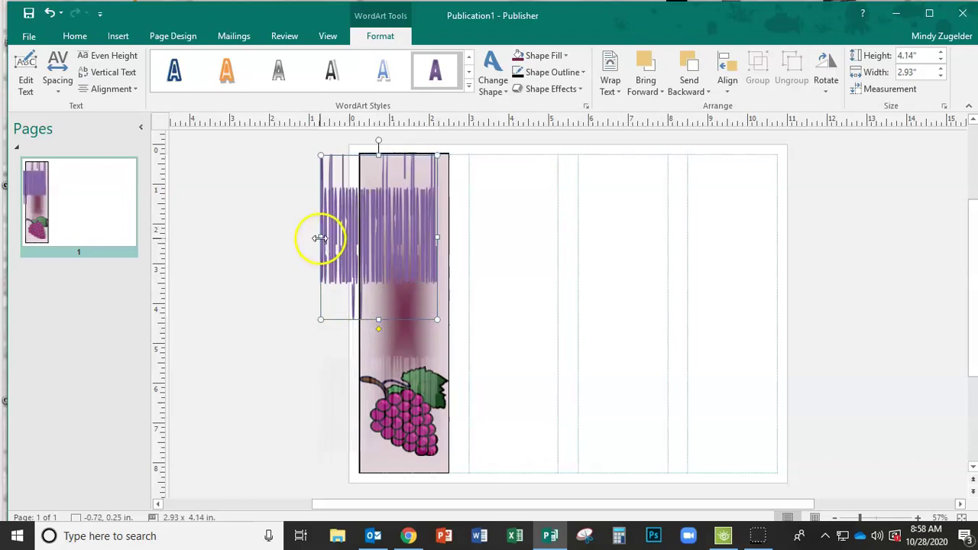
left_click_drag(323, 239, 359, 239)
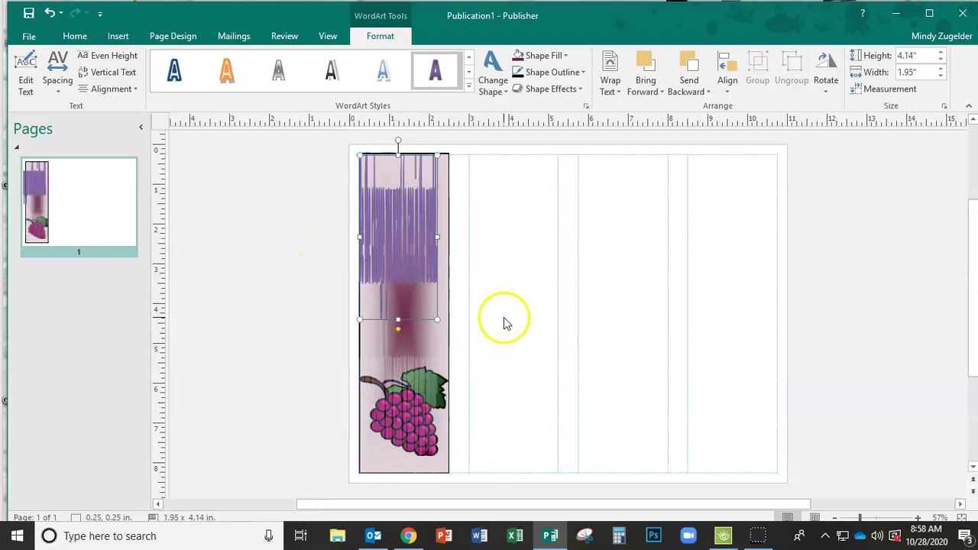
left_click_drag(437, 238, 768, 261)
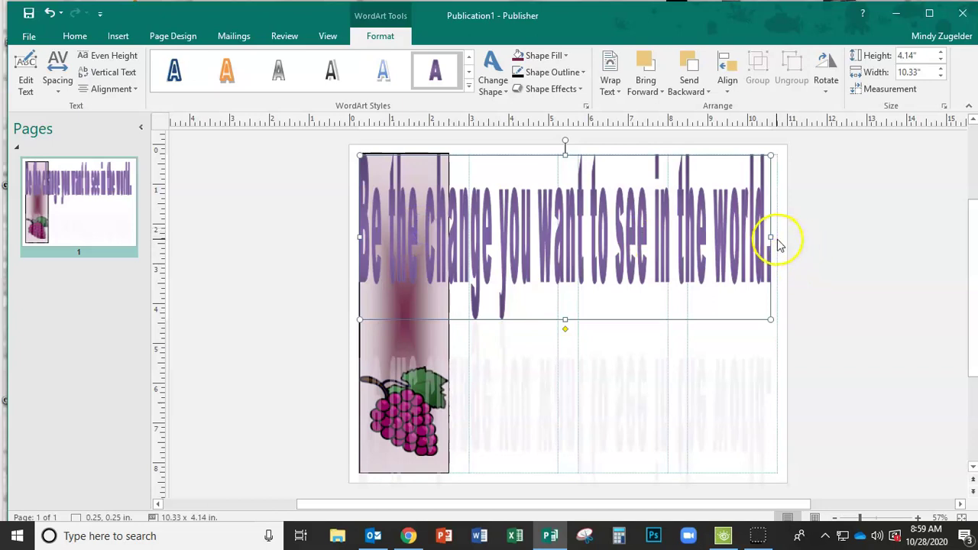
left_click_drag(771, 236, 895, 237)
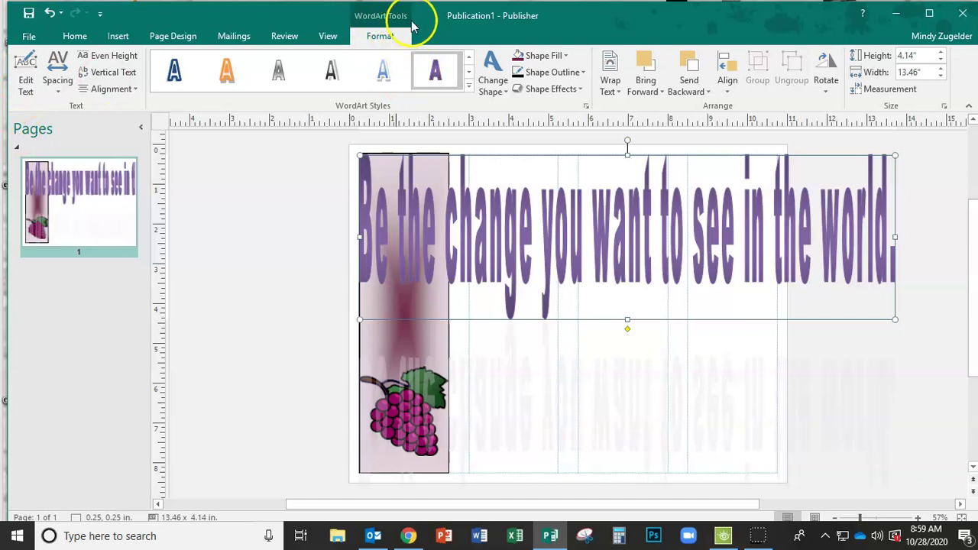
- Break the WordArt text into the lines "Be the", "change", "you", "want to", "see in" and "the world.", and narrow it to about 2.24"
left_click(25, 80)
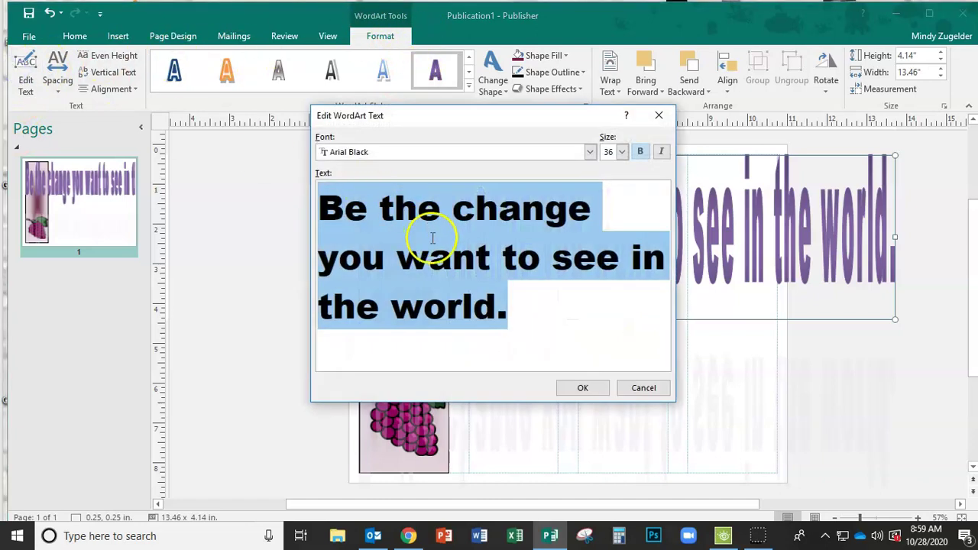
left_click(451, 200)
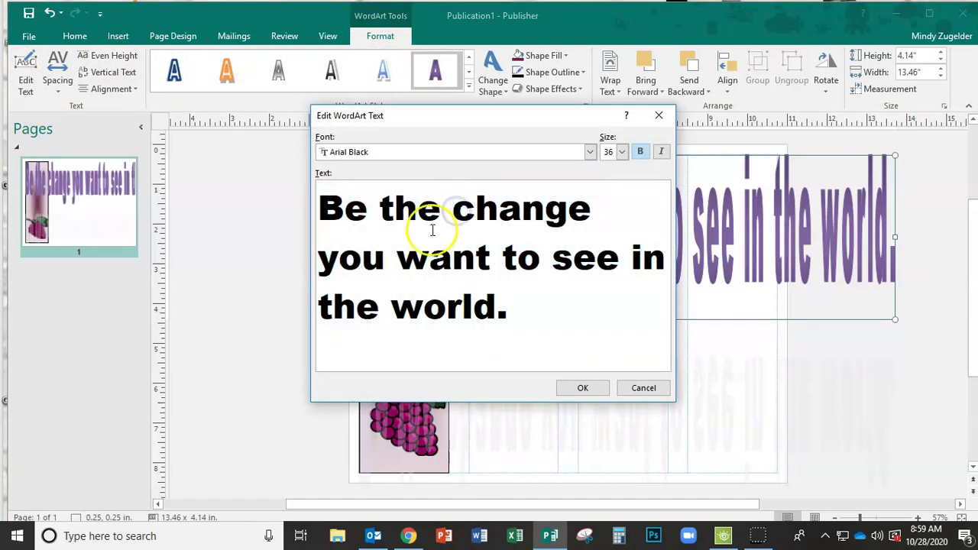
key("Return")
left_click(467, 262)
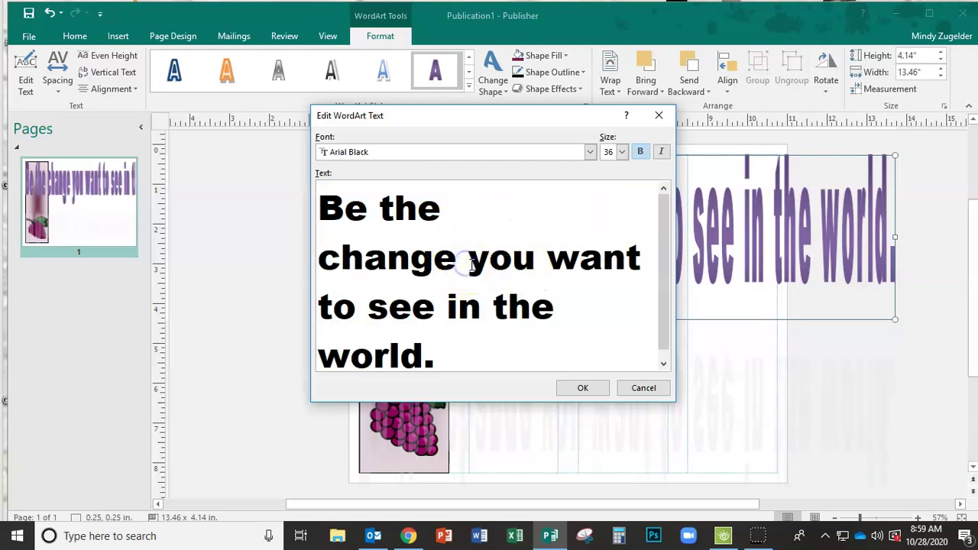
key("Return")
left_click(398, 305)
key("Return")
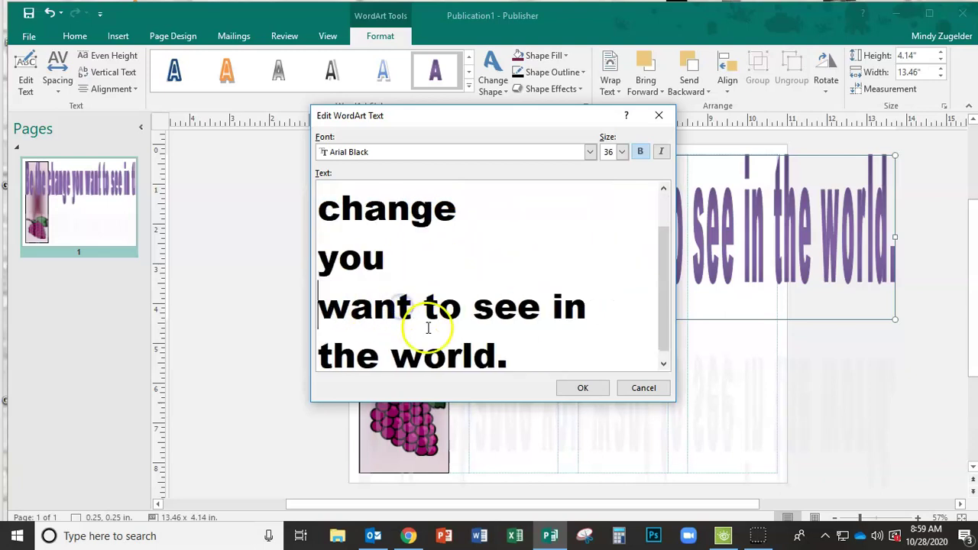
left_click(472, 308)
key("Return")
left_click(446, 310)
key("Return")
left_click(583, 388)
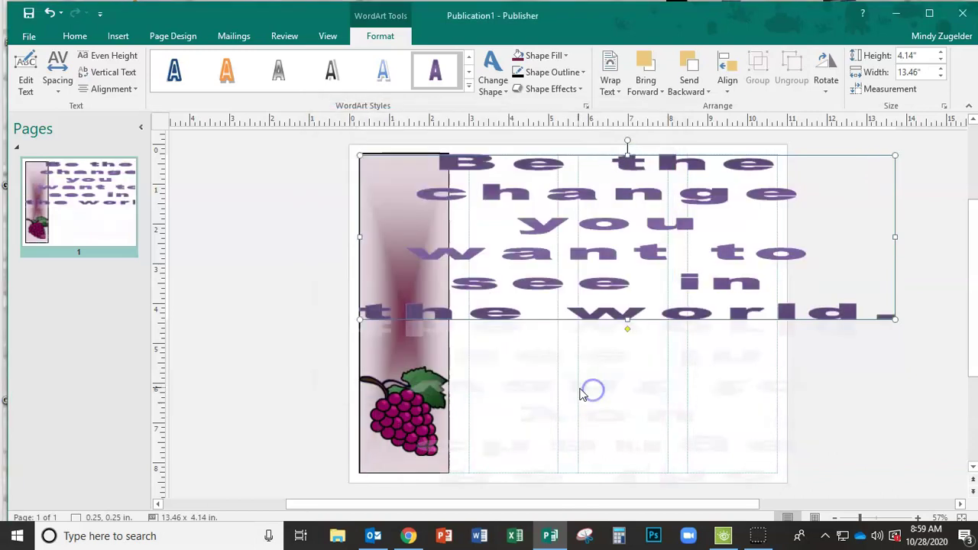
left_click_drag(896, 238, 449, 256)
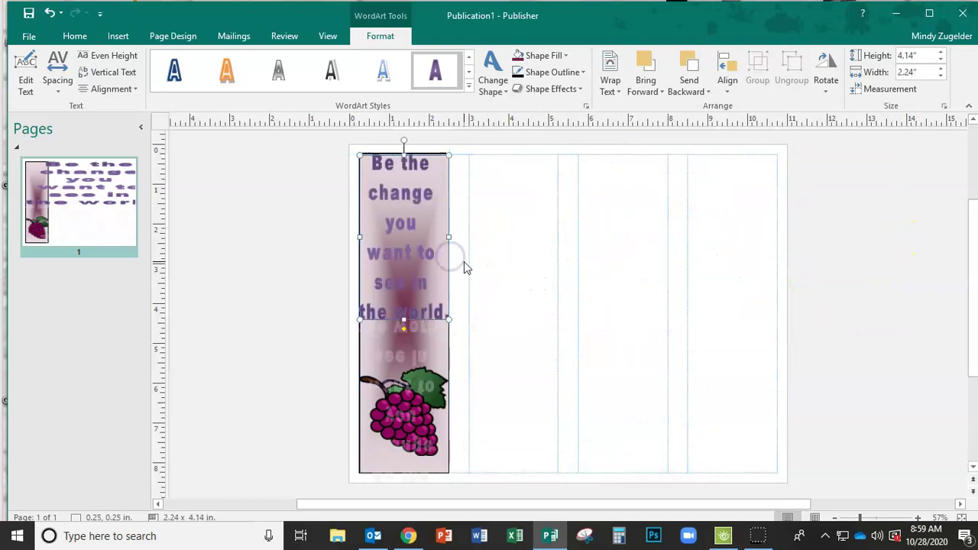
- Stretch the quote WordArt to about 4.63" high and apply the plain orange WordArt style
left_click(405, 316)
mouse_move(405, 317)
left_mouse_down()
mouse_move(426, 214)
mouse_move(435, 382)
mouse_move(415, 382)
mouse_move(415, 262)
mouse_move(431, 169)
left_mouse_up()
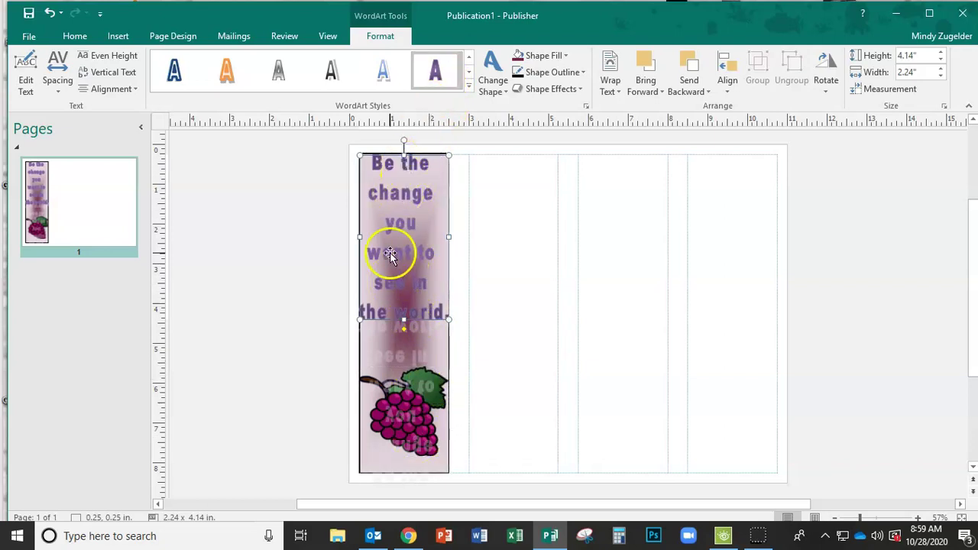
left_click(405, 327)
left_click_drag(405, 320, 405, 339)
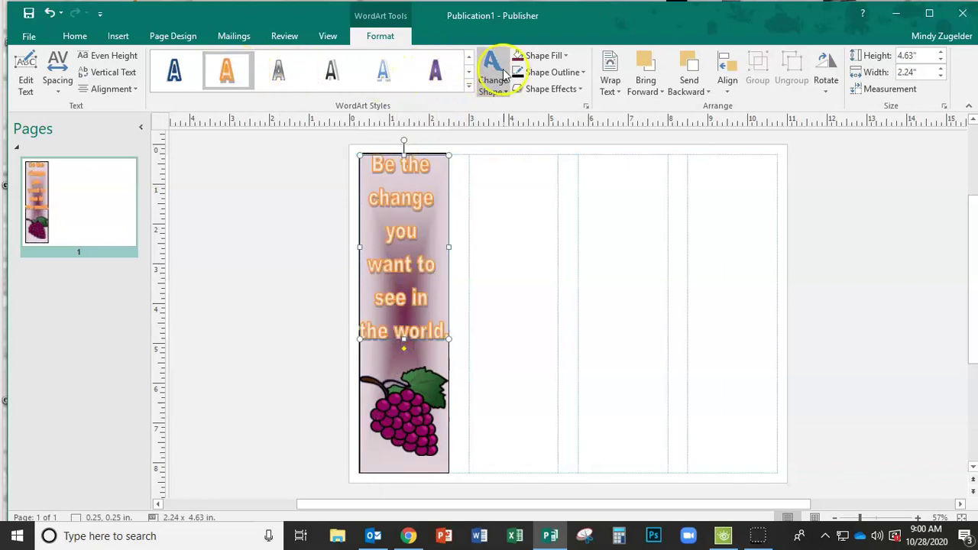
- Fill the quote WordArt with the plum scheme color and give it a lighter pink outline from the same color family
left_click(540, 57)
left_click(593, 89)
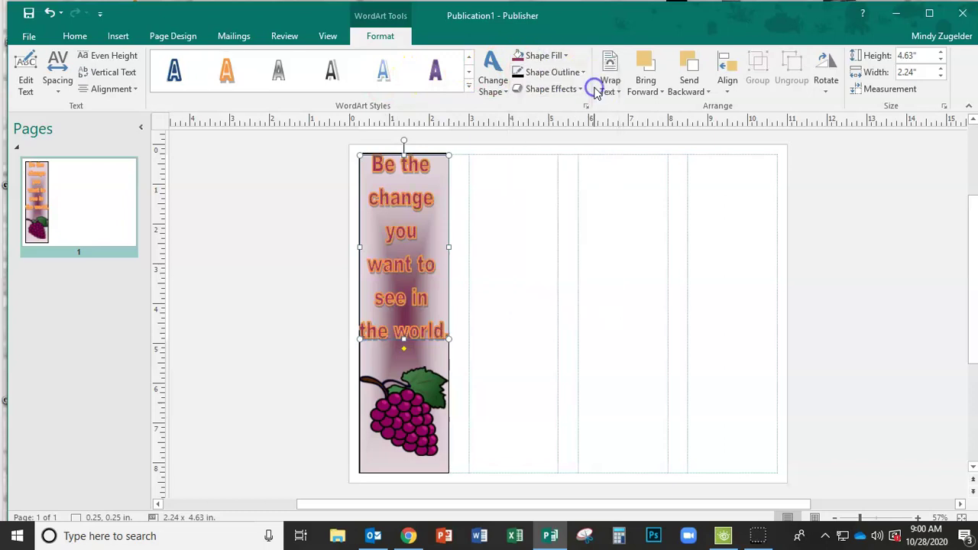
left_click(552, 72)
left_click(592, 136)
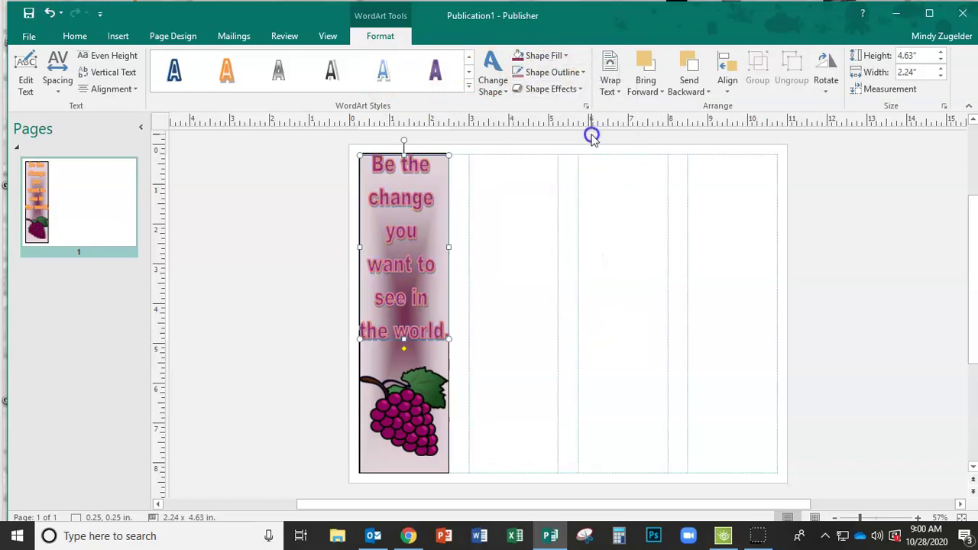
- Try the arched follow-path shape on the quote WordArt, and return it to the straight plain text shape
left_click(494, 77)
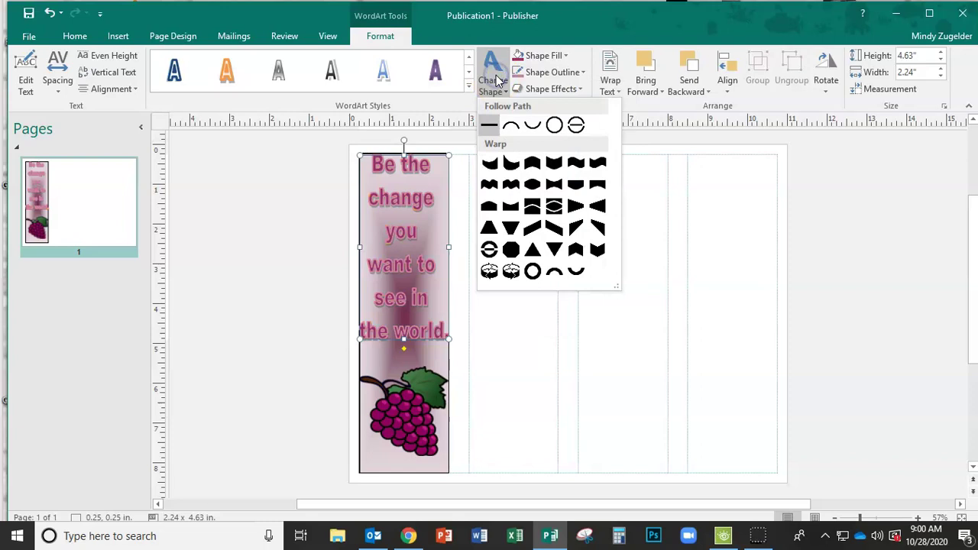
left_click(511, 126)
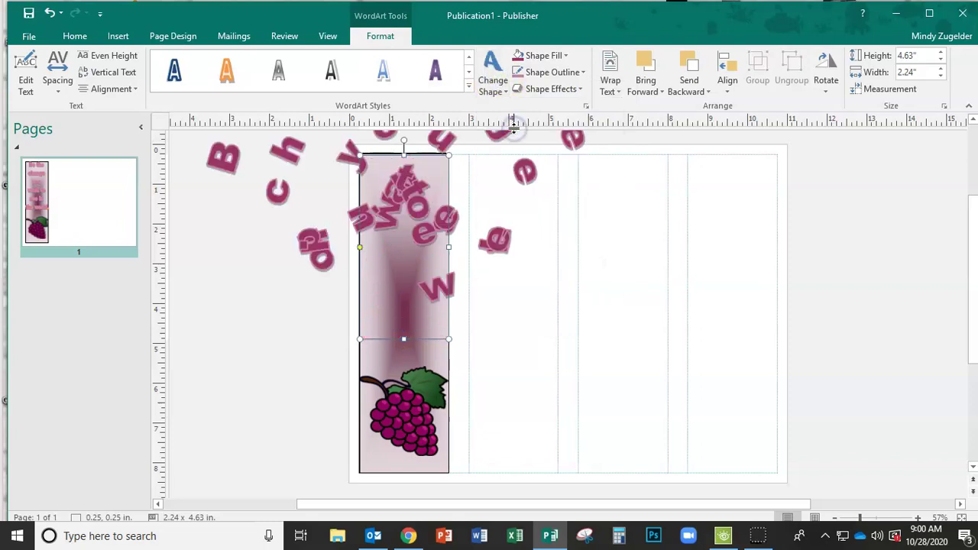
left_click(503, 84)
left_click(493, 124)
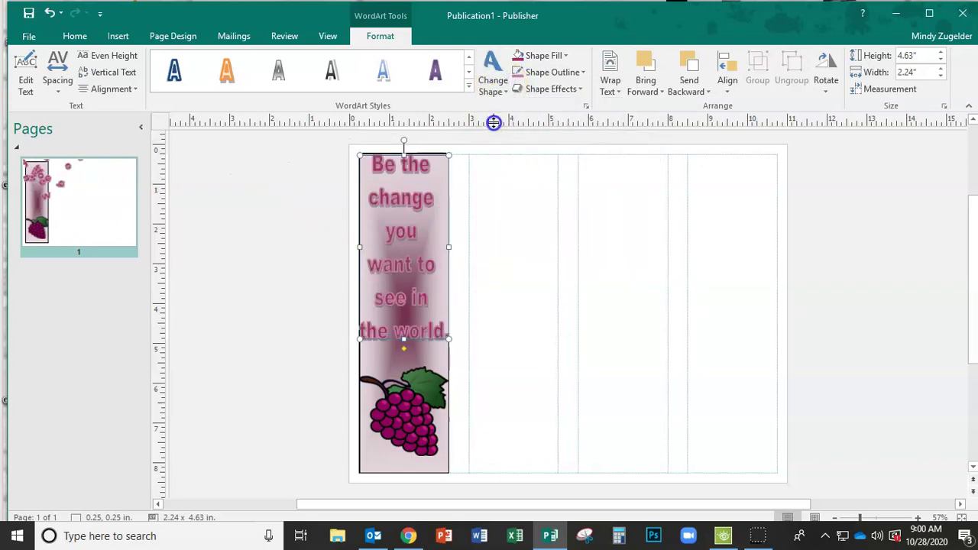
- Try narrowing the first bookmark's background rectangle to about 2.18" wide
left_click(503, 256)
left_click(398, 279)
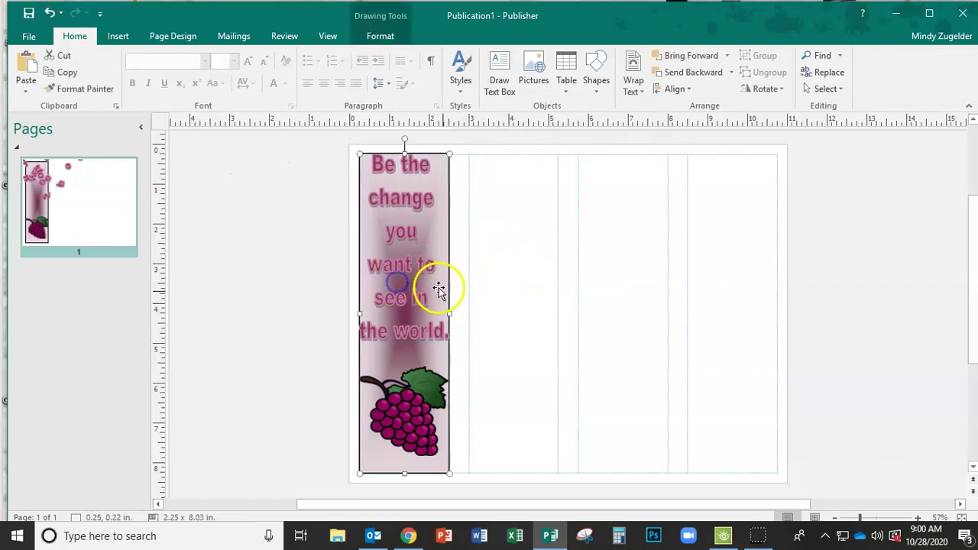
left_click(447, 314)
left_click_drag(447, 316, 445, 315)
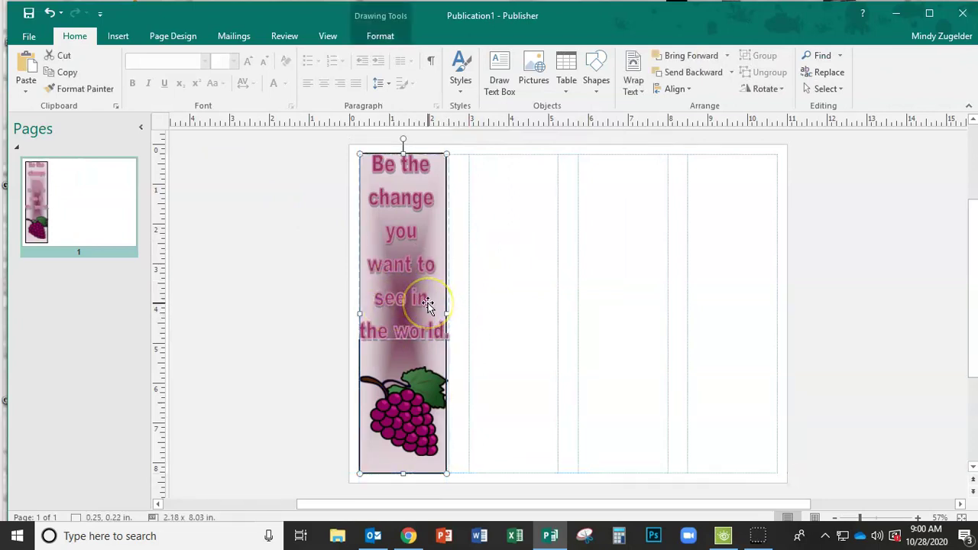
- Narrow the quote WordArt from both sides to about 1.88" so it sits inside the first bookmark
left_click(425, 295)
left_click_drag(361, 247, 366, 251)
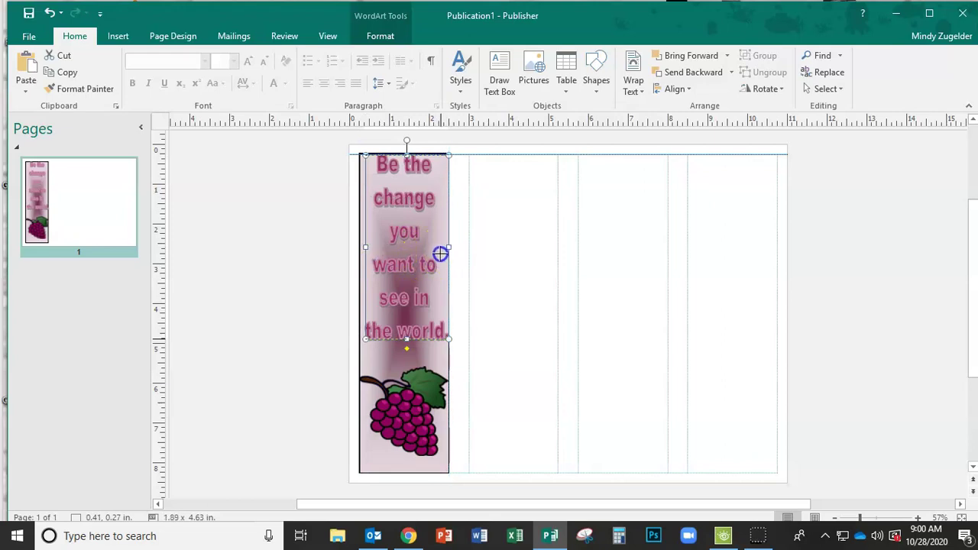
left_click_drag(439, 253, 435, 251)
- Move the quote WordArt down to a vertical position of about 0.54", leaving a gap above it on the first bookmark
left_click(299, 256)
left_click(407, 220)
left_click_drag(415, 150, 418, 191)
left_click(367, 291)
left_click(400, 183)
left_click_drag(396, 200, 395, 212)
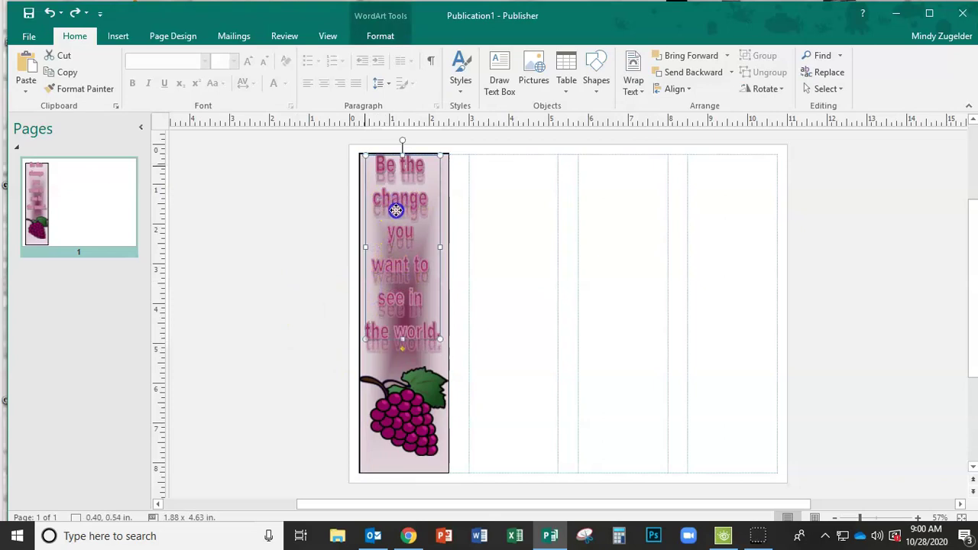
left_click(332, 212)
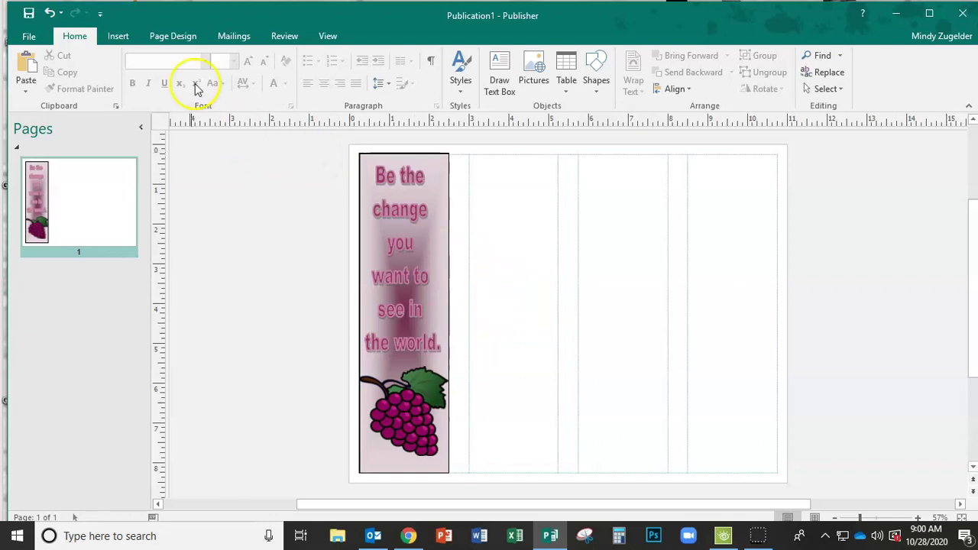
- Draw a rectangle about 2.25" wide and 7.97" high that fills the second column between the guides
left_click(119, 36)
left_click(203, 74)
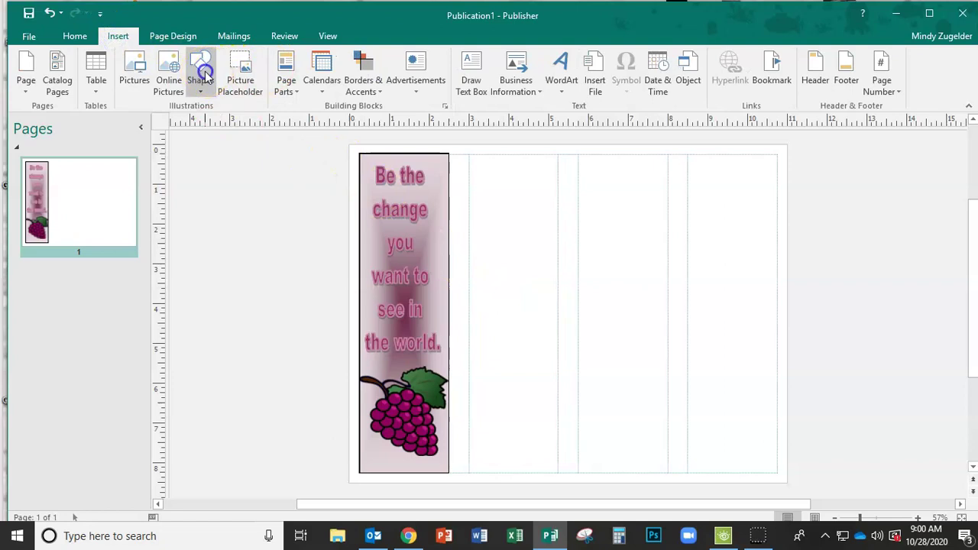
left_click(236, 123)
mouse_move(468, 155)
left_mouse_down()
mouse_move(545, 310)
mouse_move(558, 472)
left_mouse_up()
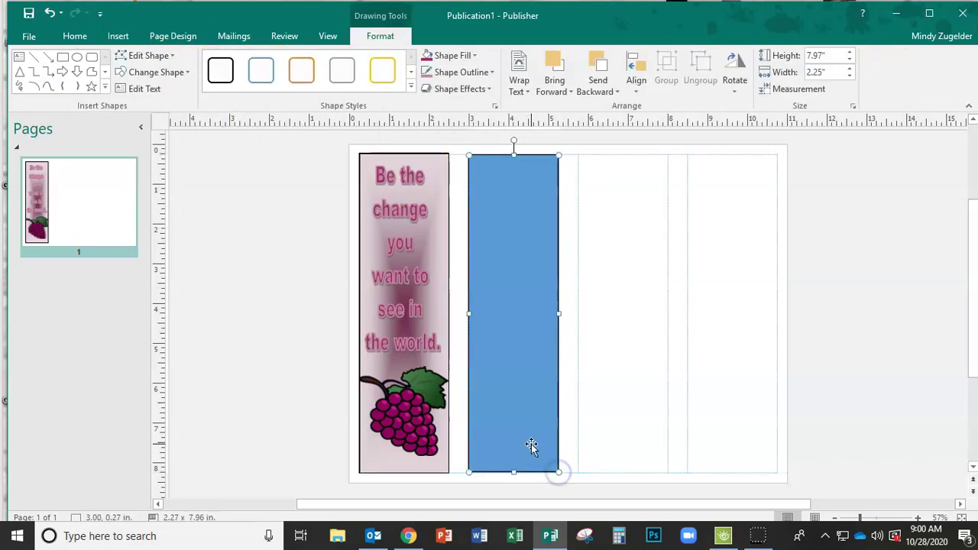
- Fill the second bookmark's rectangle with the light blue water droplets texture
left_click(453, 55)
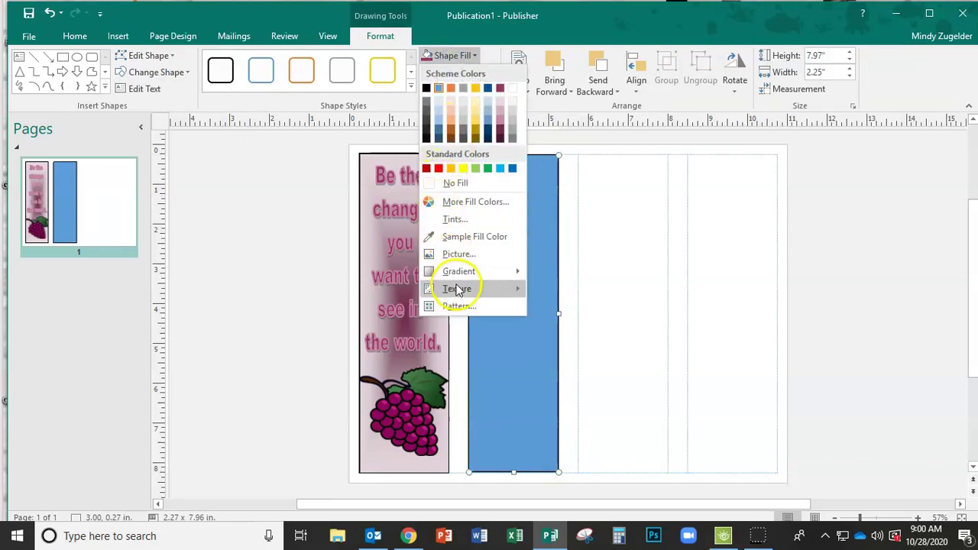
mouse_move(462, 295)
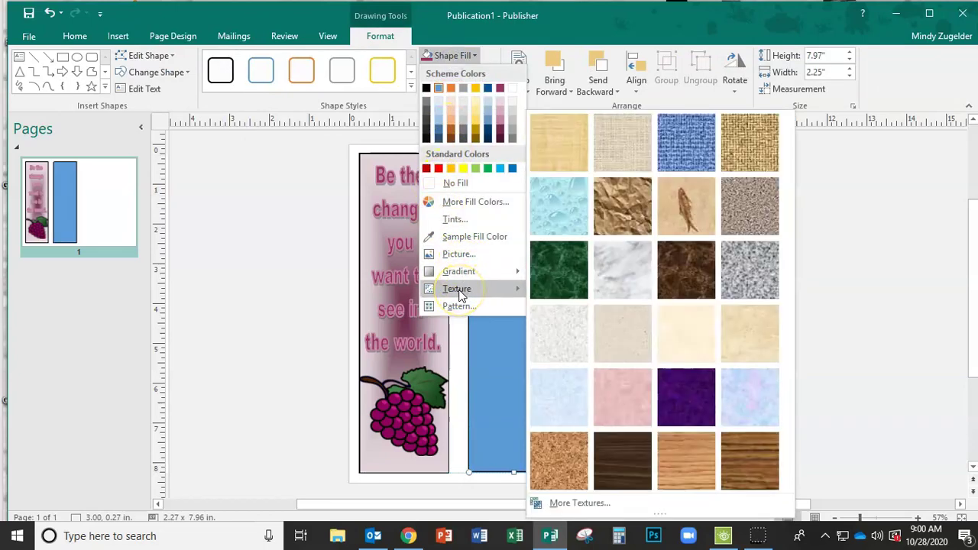
left_click(560, 207)
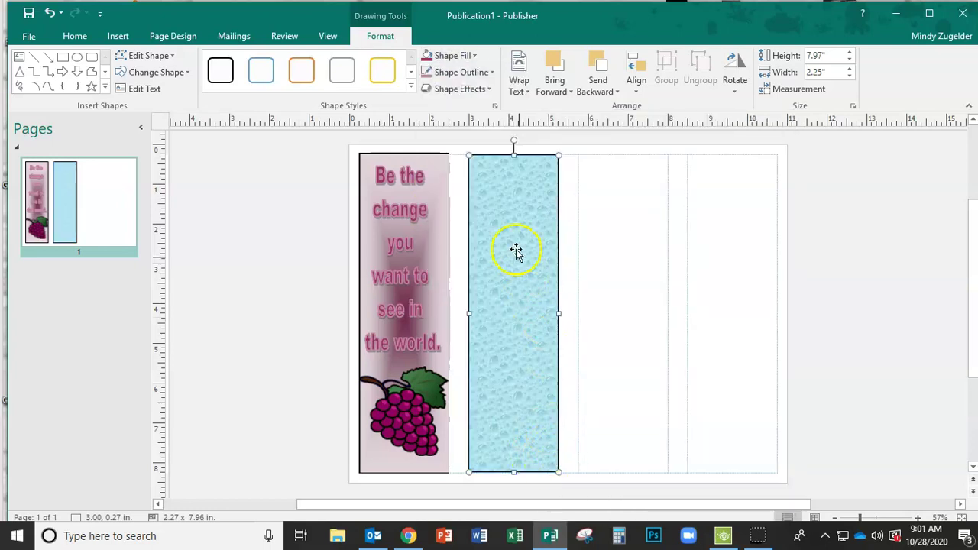
- Give the second bookmark's rectangle a standard blue outline with a thick line weight, and deselect it
left_click(456, 71)
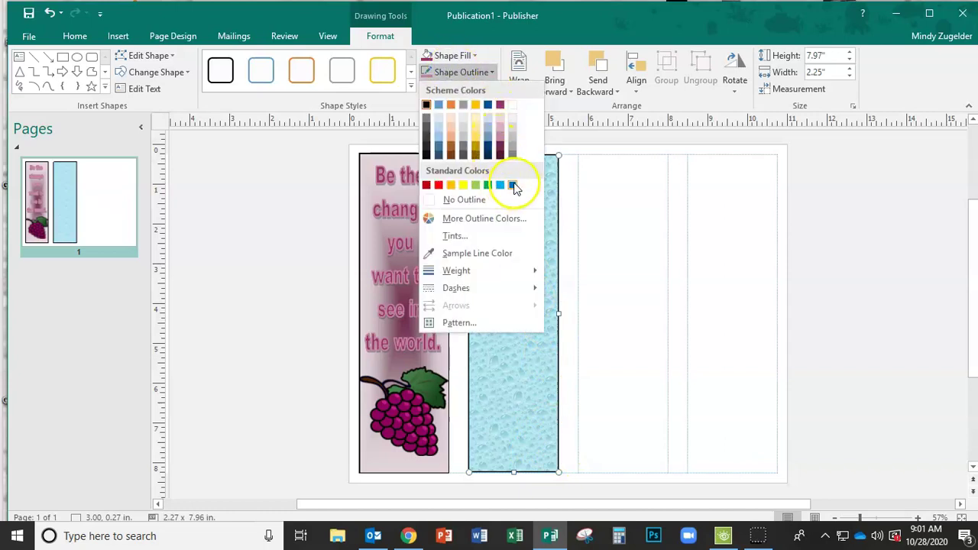
left_click(512, 184)
left_click(475, 72)
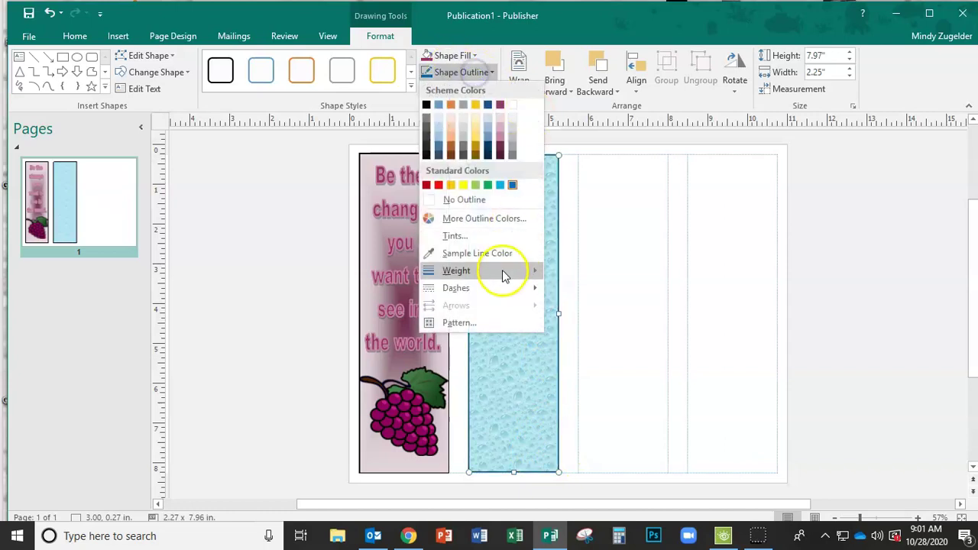
mouse_move(507, 272)
left_click(620, 402)
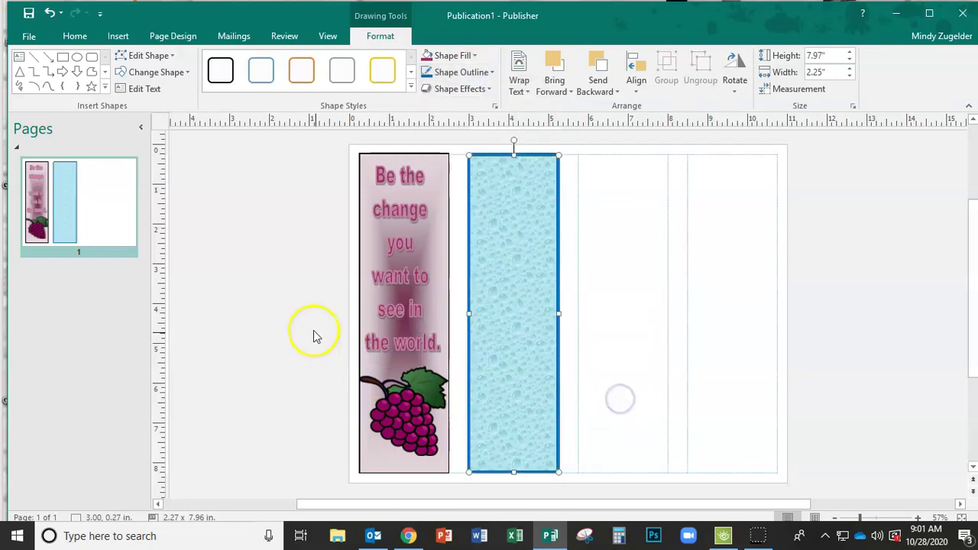
left_click(287, 303)
left_click(363, 200)
left_click(476, 199)
left_click(251, 251)
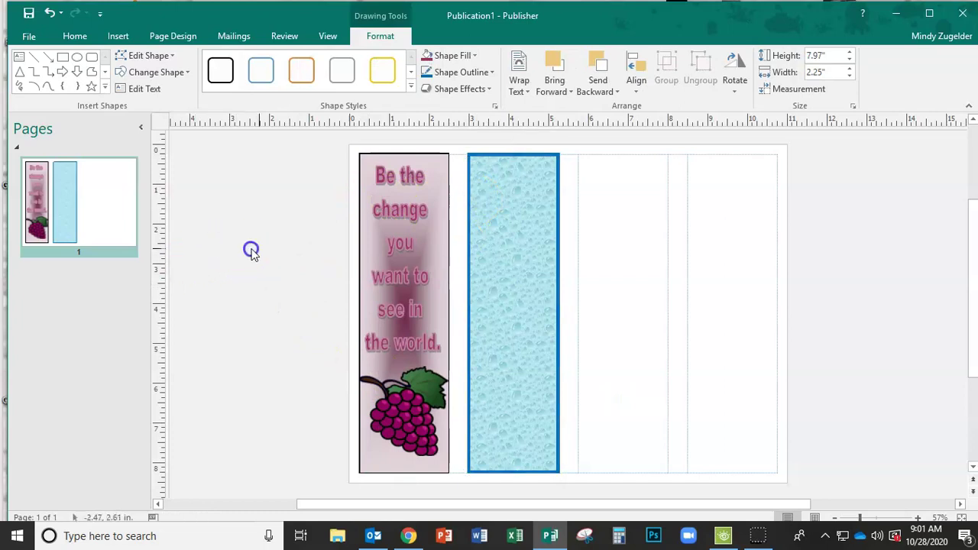
- Start a new WordArt in the blue wavy transform style and enter the teacher's abbreviated name as its text
left_click(119, 36)
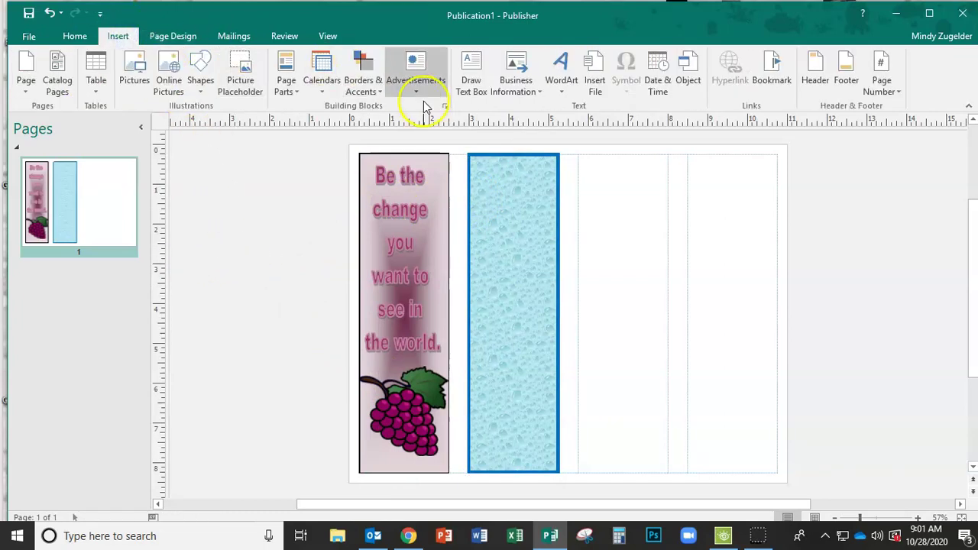
left_click(555, 73)
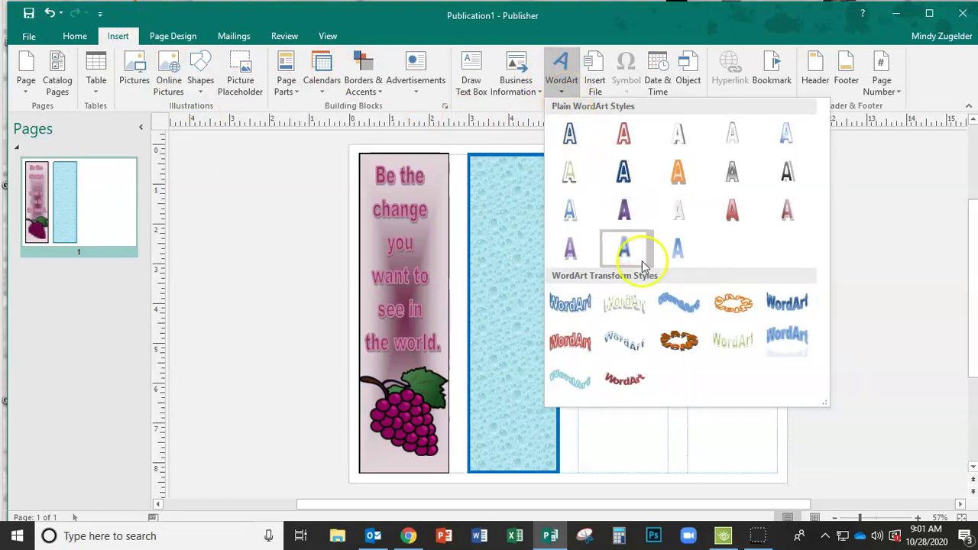
left_click(681, 304)
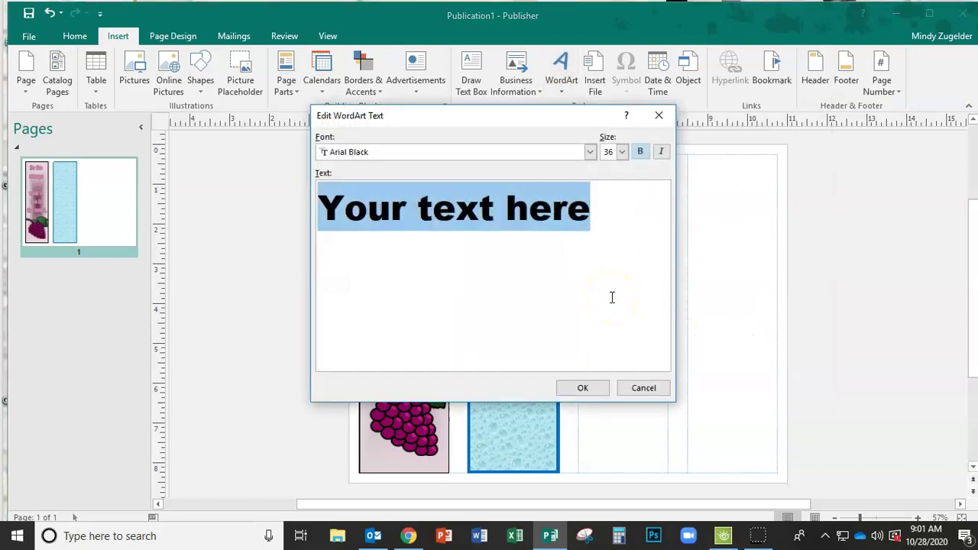
type("Mrs. Z")
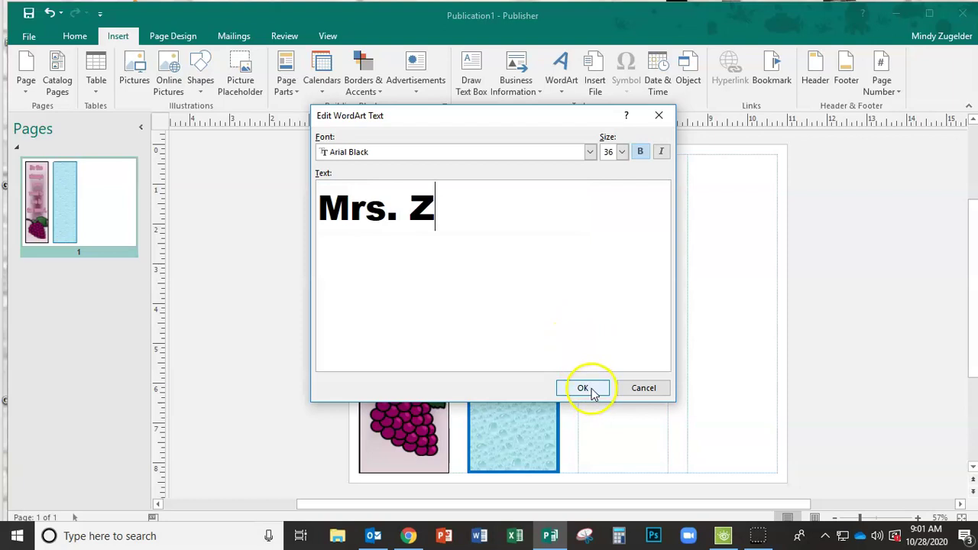
- Set the name WordArt's font to Calibri and place it on the page
left_click(436, 152)
scroll(430, 191, "down", 1)
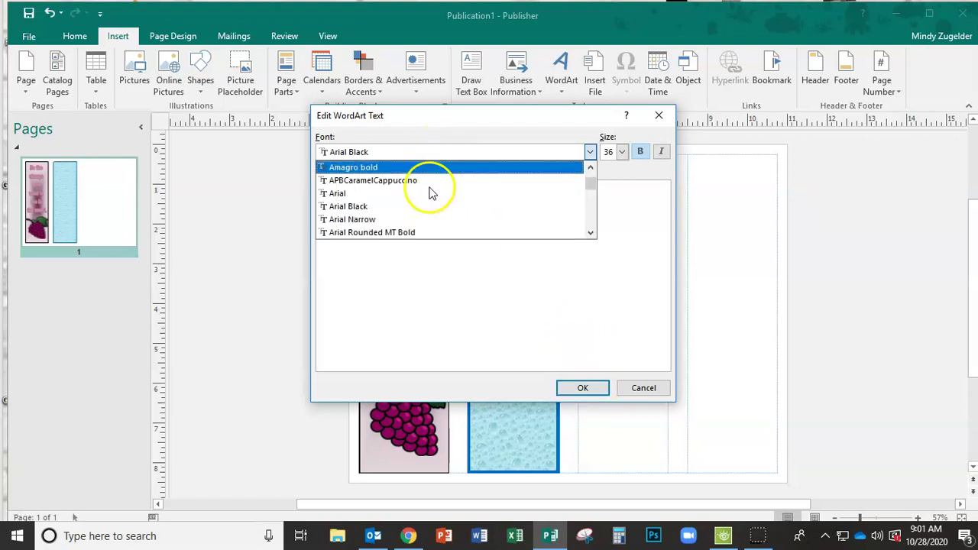
scroll(428, 199, "down", 6)
scroll(425, 206, "down", 4)
scroll(403, 216, "down", 3)
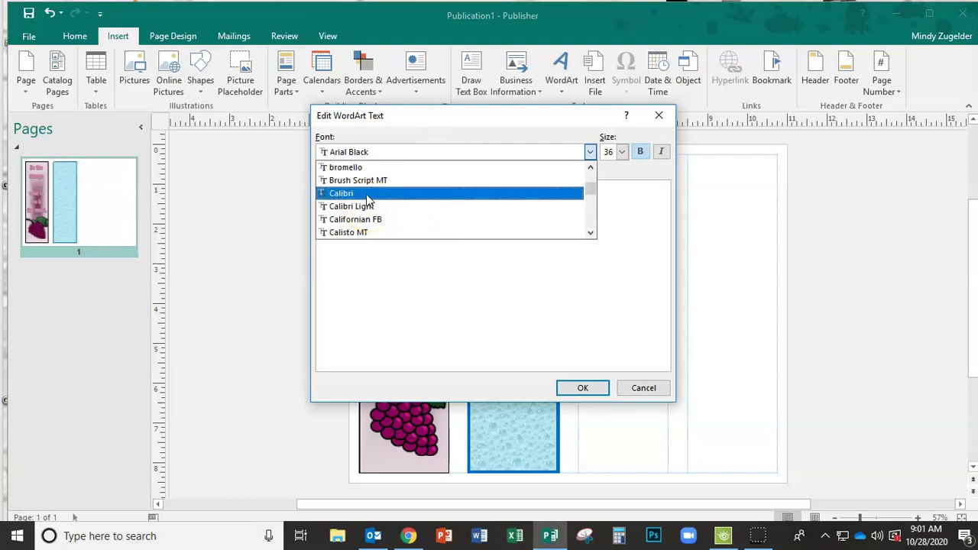
left_click(370, 194)
left_click(585, 389)
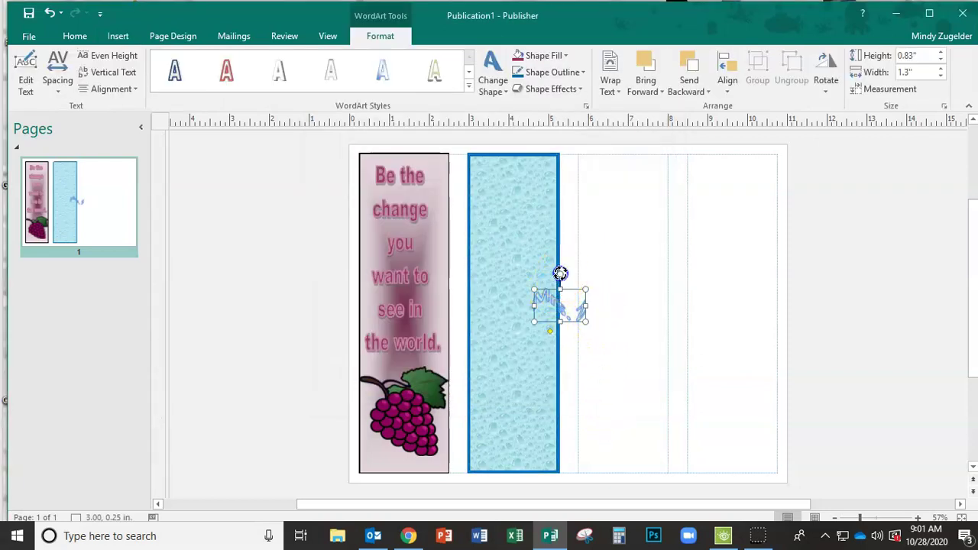
- Rotate the name WordArt counterclockwise toward a vertical orientation
left_click_drag(559, 276, 525, 312)
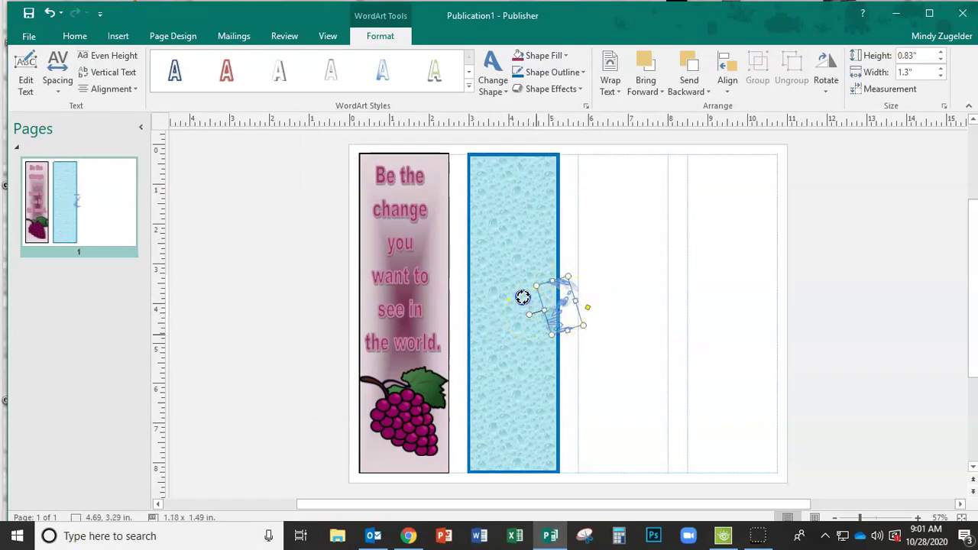
left_click_drag(522, 287, 523, 288)
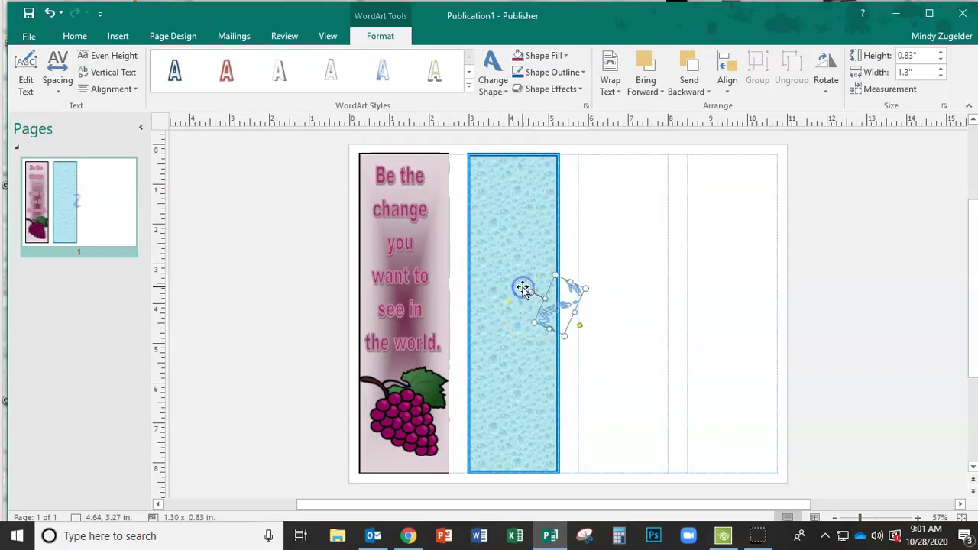
left_click(526, 287)
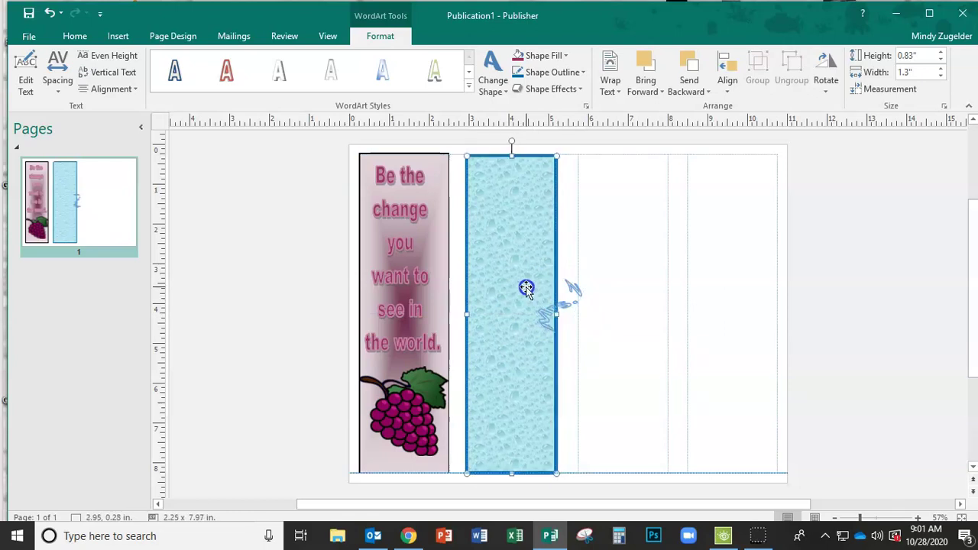
- Move the name WordArt onto the second bookmark and stretch it to about 6.41 in long
left_click(577, 289)
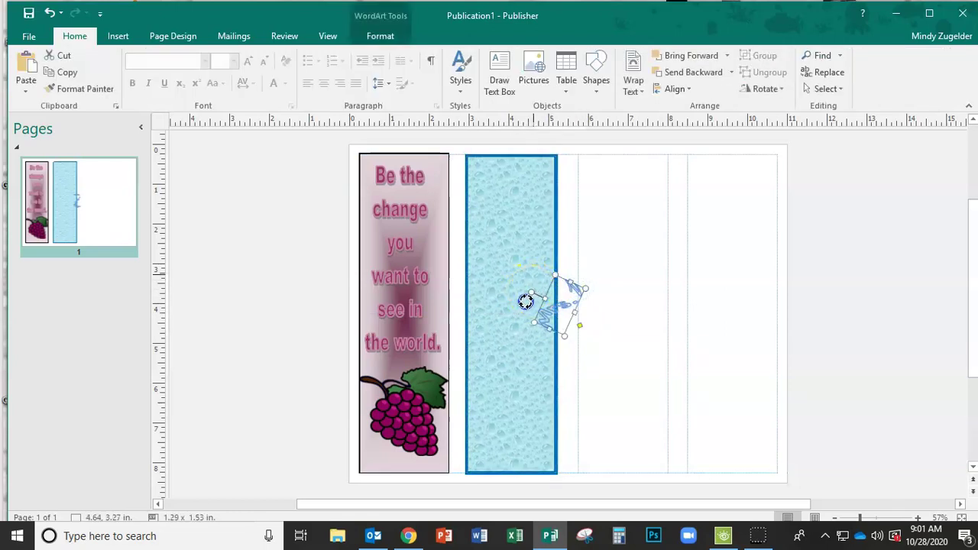
left_click_drag(524, 317, 496, 450)
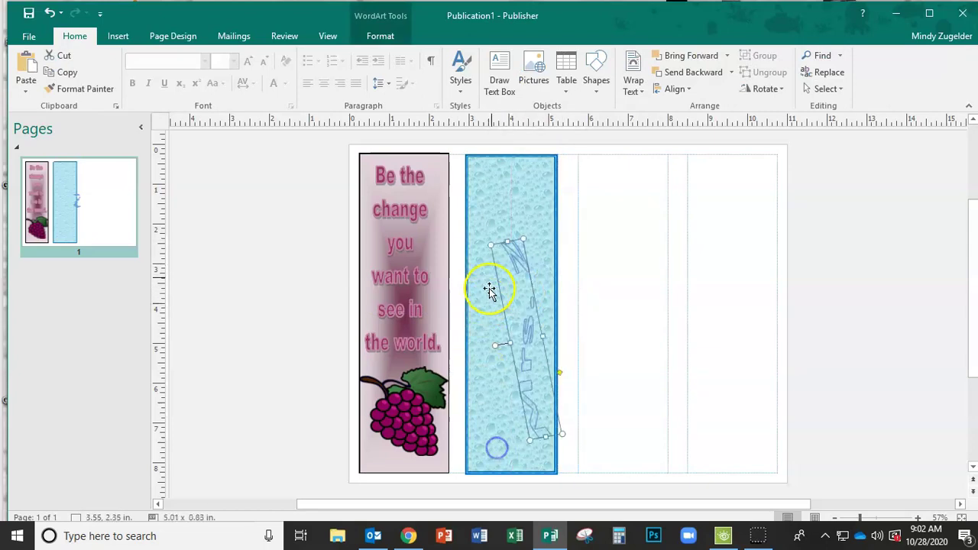
left_click_drag(503, 241, 497, 186)
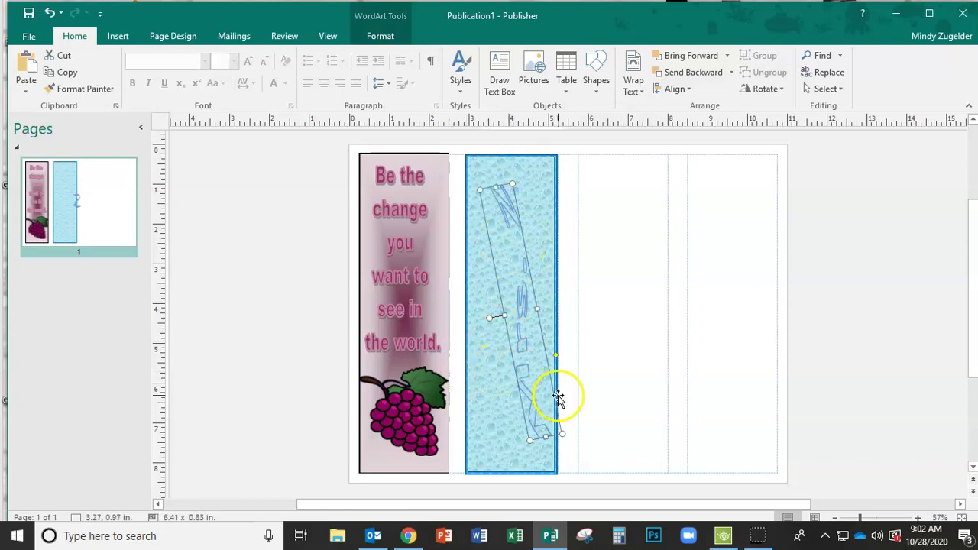
- Rotate the name WordArt until it stands exactly vertical, reading upward along the second bookmark
mouse_move(486, 315)
left_mouse_down()
mouse_move(496, 292)
mouse_move(478, 306)
left_mouse_up()
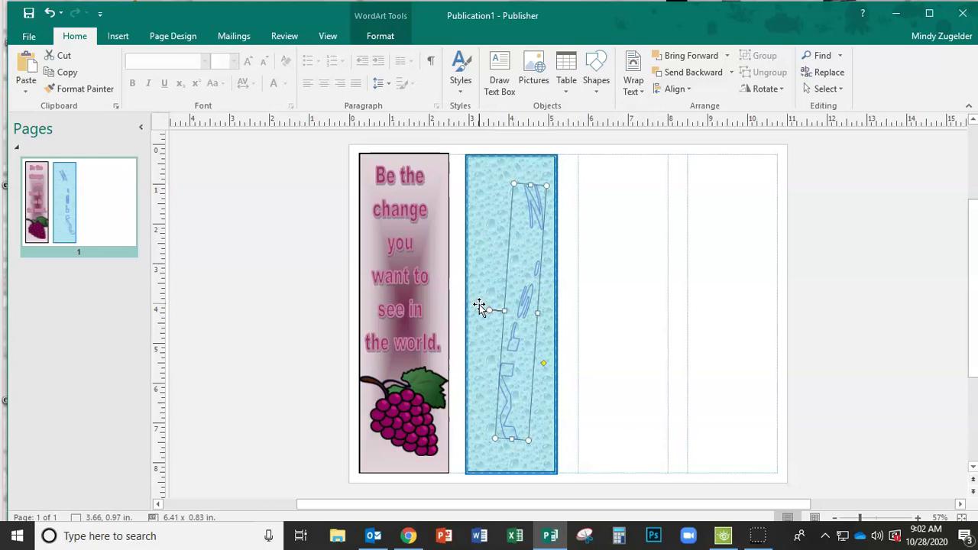
left_click(483, 308)
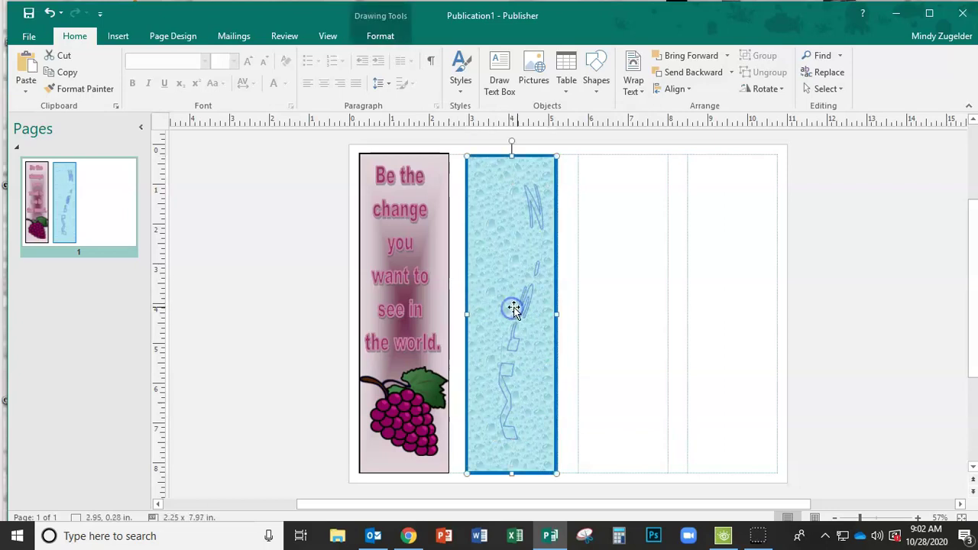
left_click(488, 311)
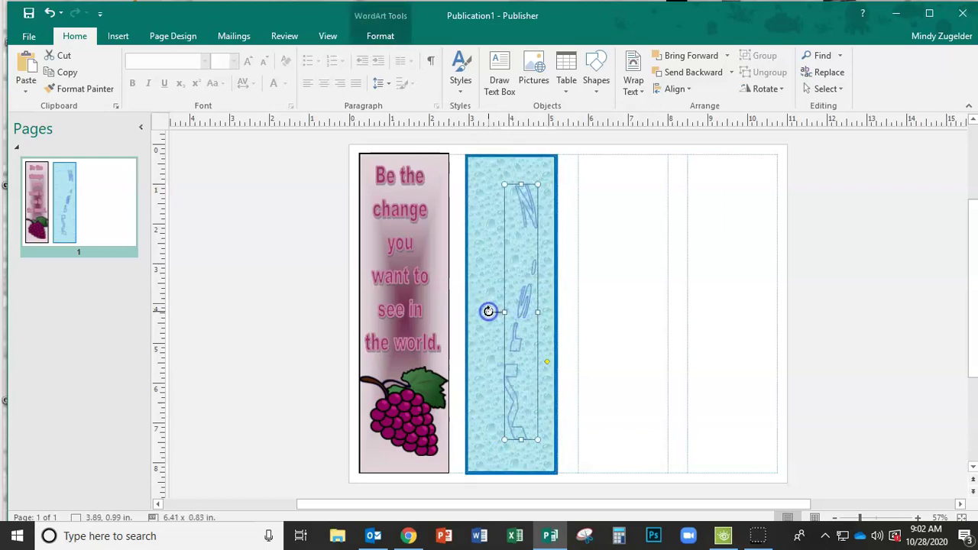
- Try several different warp shapes on the vertical name WordArt
left_click(468, 82)
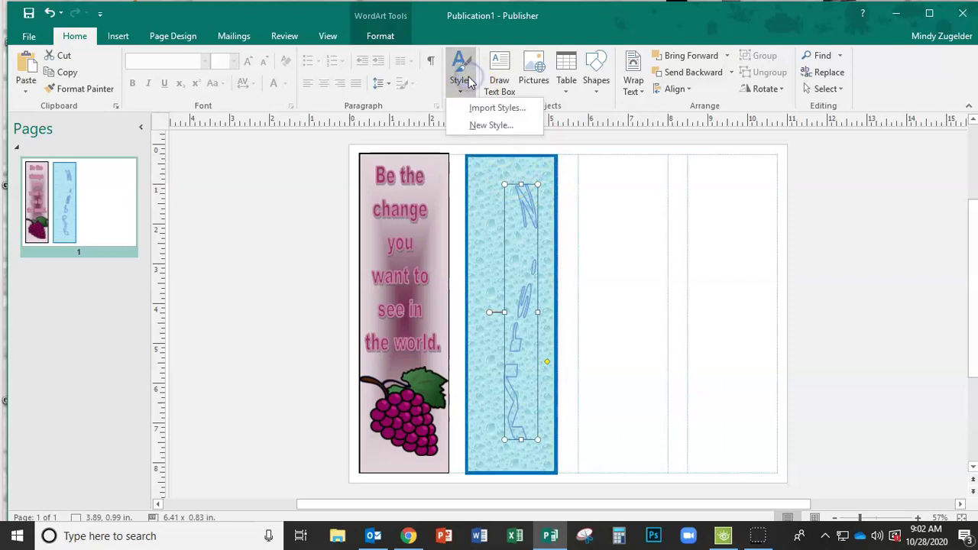
left_click(500, 183)
left_click(505, 248)
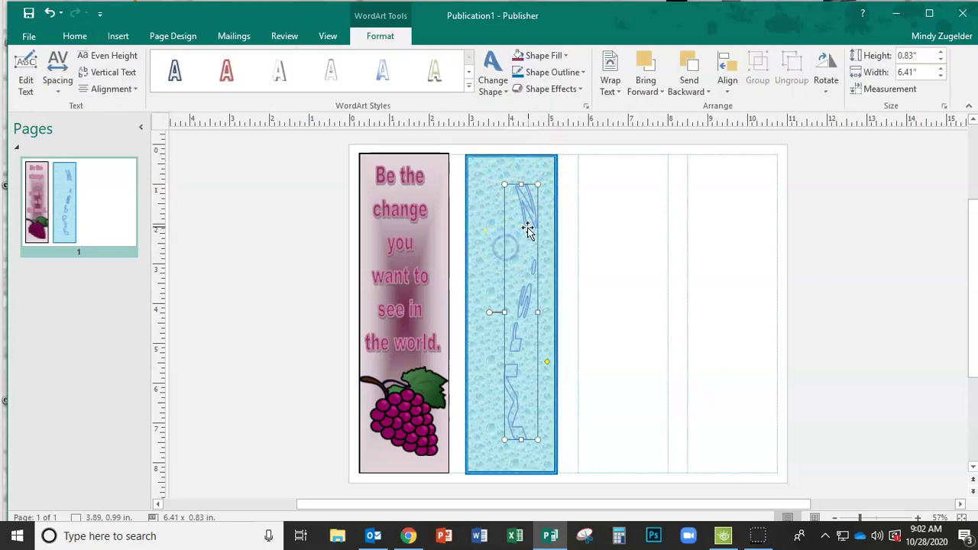
left_click(501, 88)
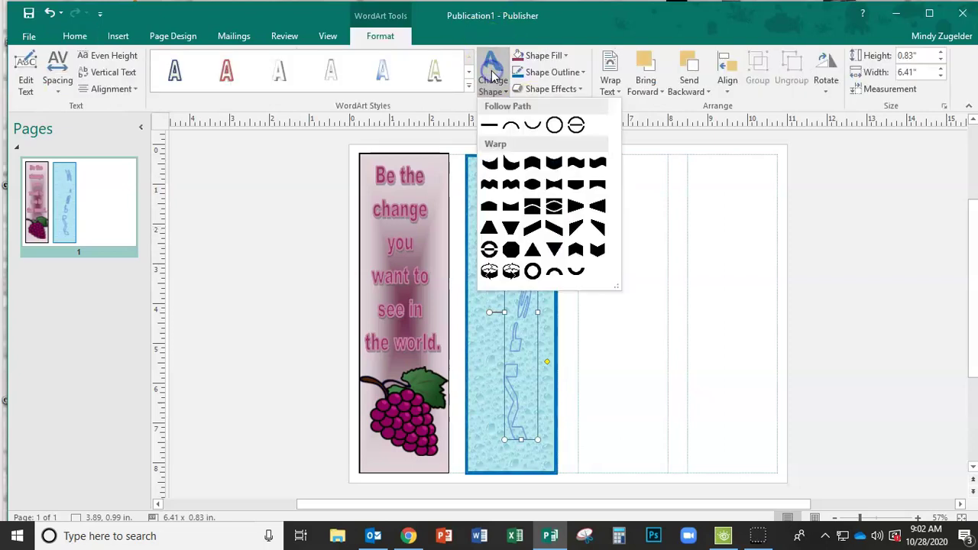
left_click(527, 161)
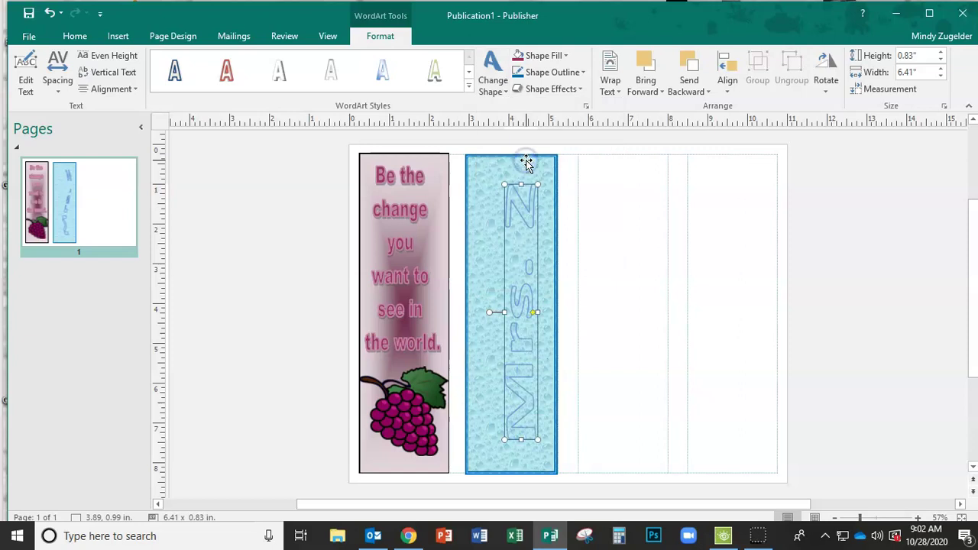
left_click(494, 81)
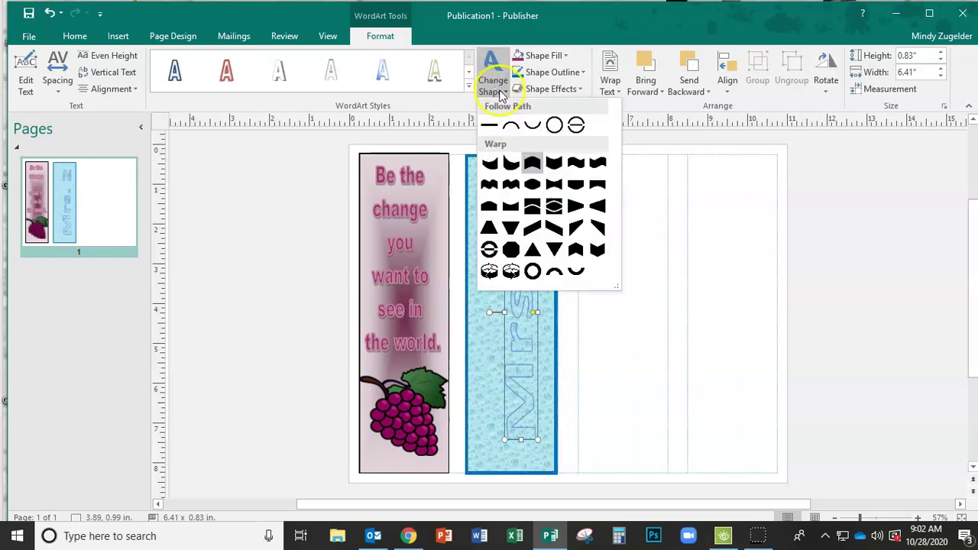
left_click(556, 207)
left_click(494, 89)
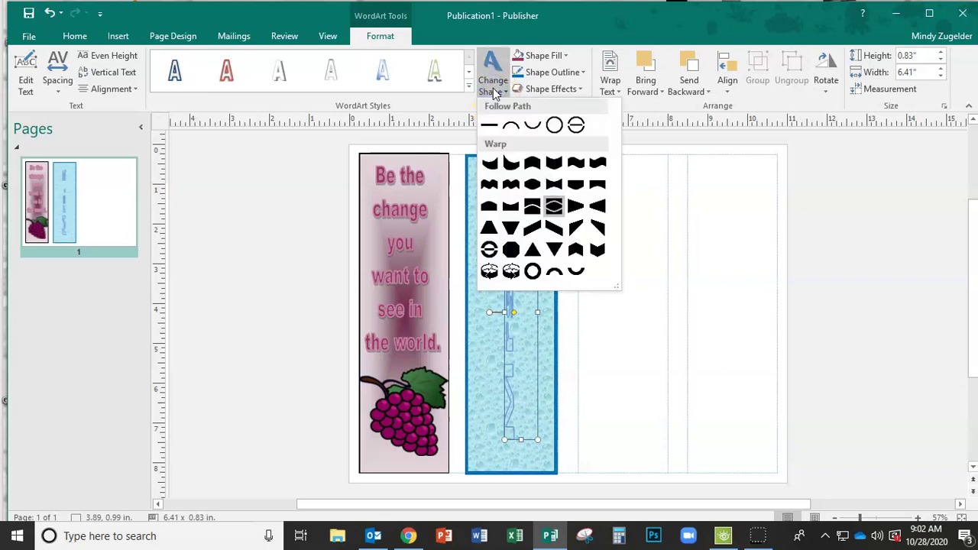
left_click(535, 250)
left_click(495, 90)
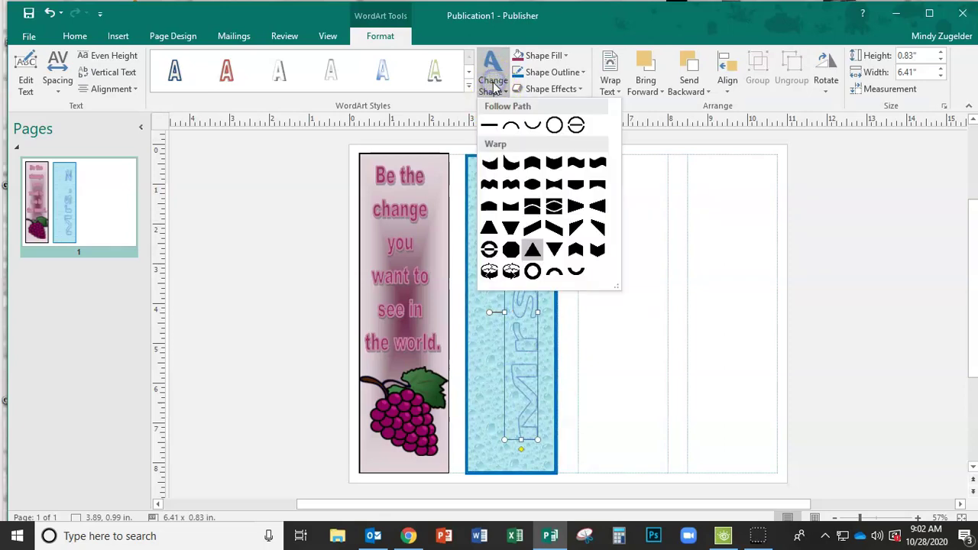
left_click(533, 273)
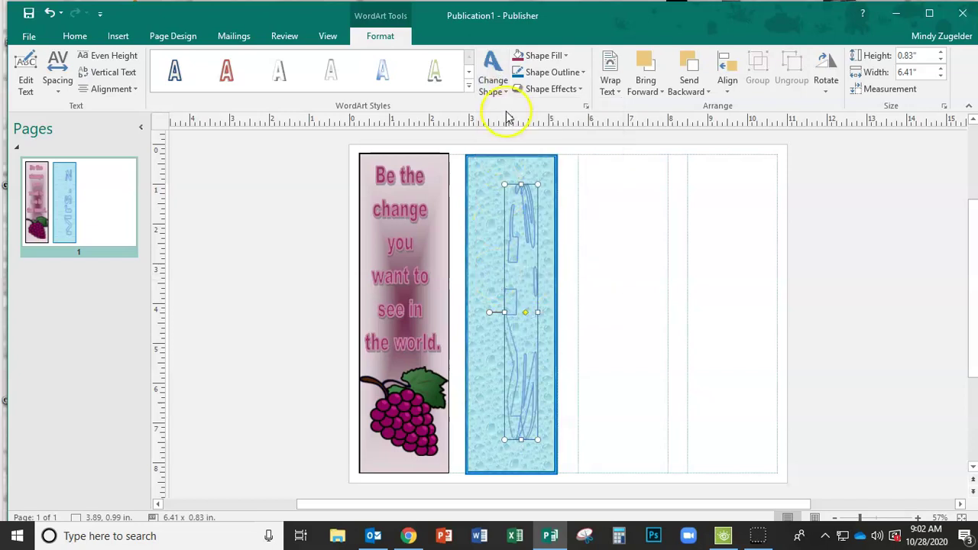
- Make the name WordArt follow the upward arch path and shift it slightly toward the bookmark's right edge
left_click(496, 88)
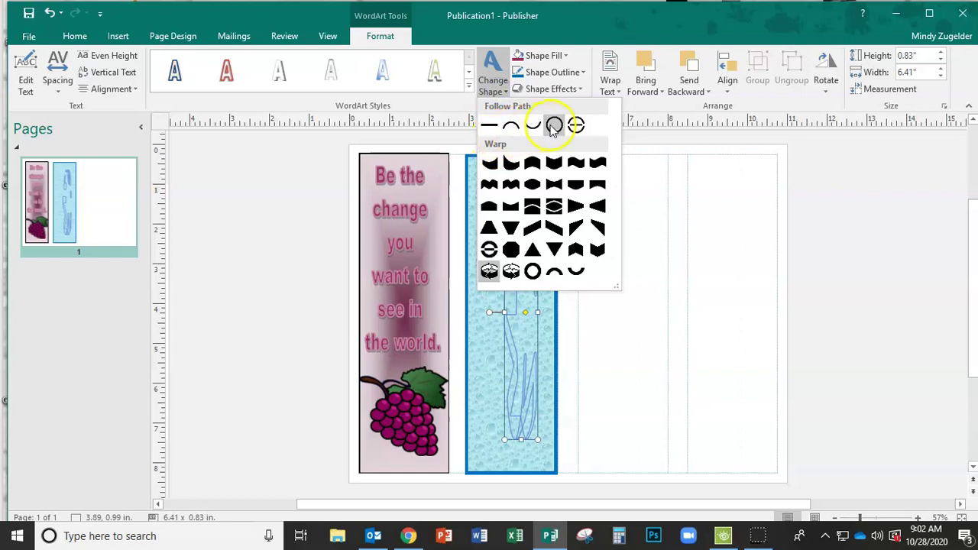
left_click(512, 126)
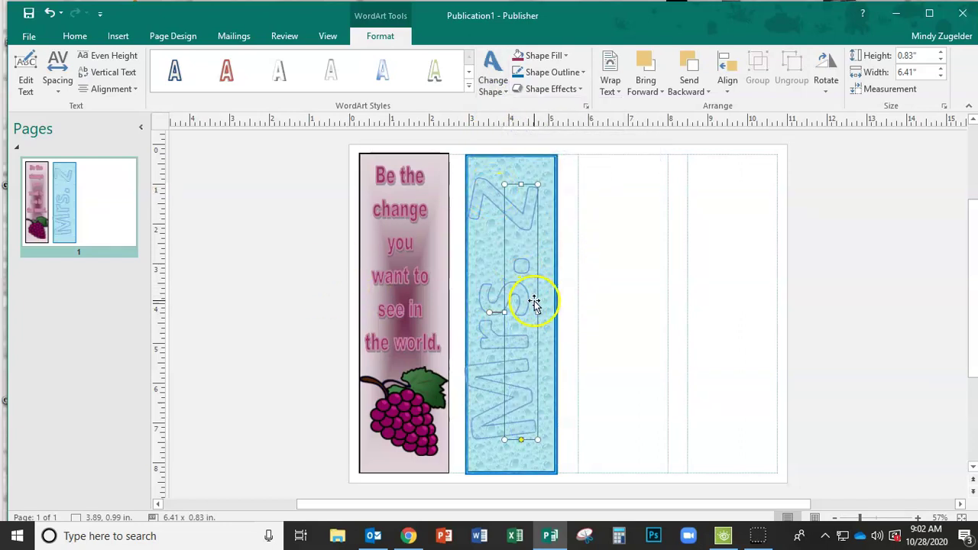
left_click_drag(534, 295, 538, 281)
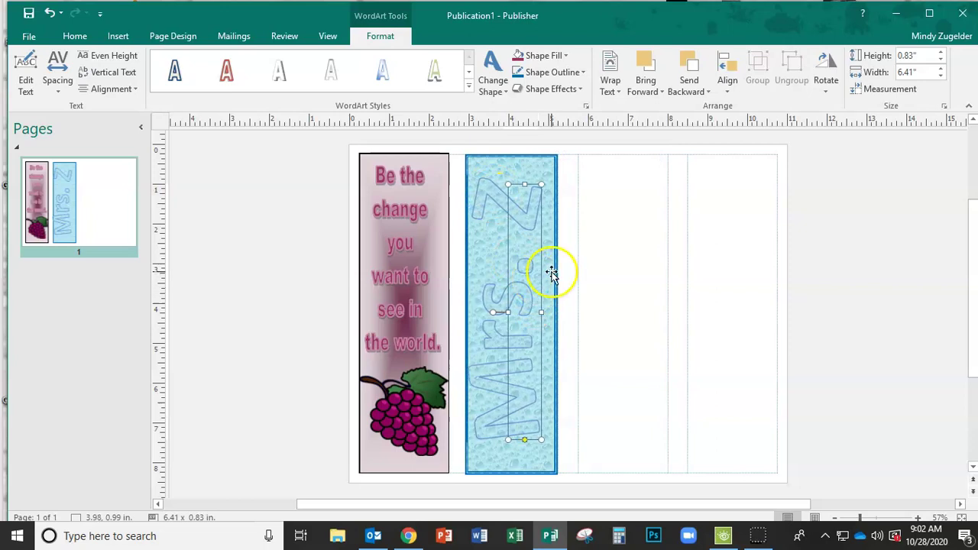
left_click(543, 55)
left_click(543, 55)
left_click(542, 60)
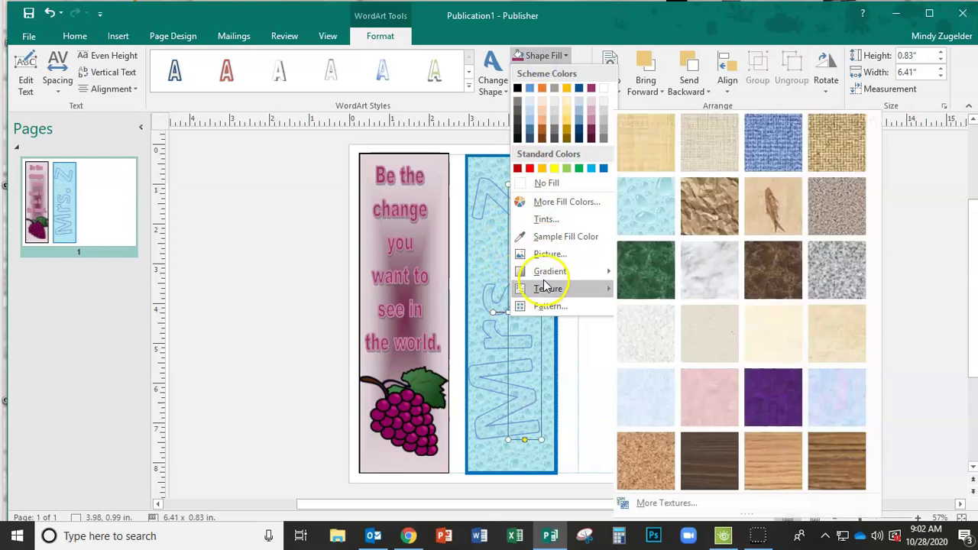
mouse_move(550, 277)
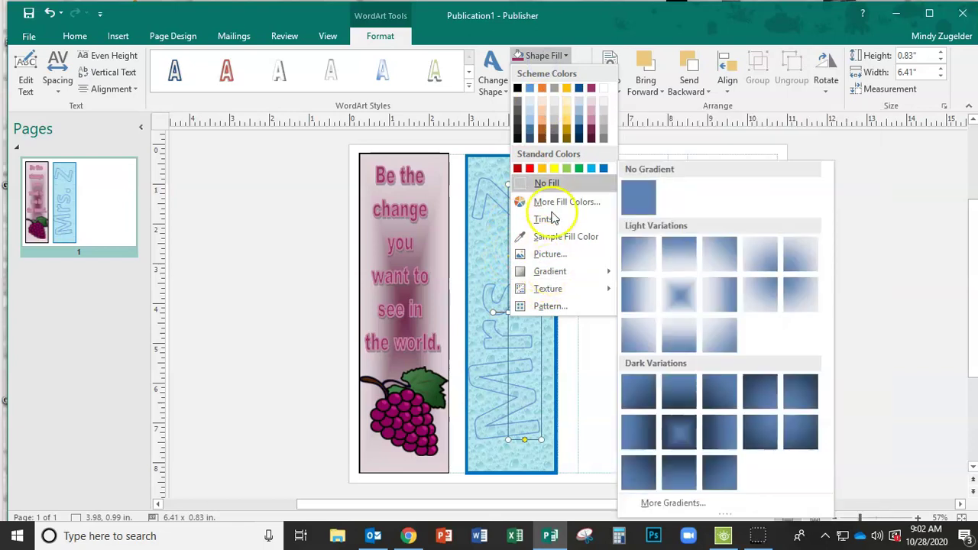
left_click(537, 55)
- Set the name WordArt's outline weight to 6 pt, nudge it toward the bookmark's centre, and deselect it
left_click(549, 72)
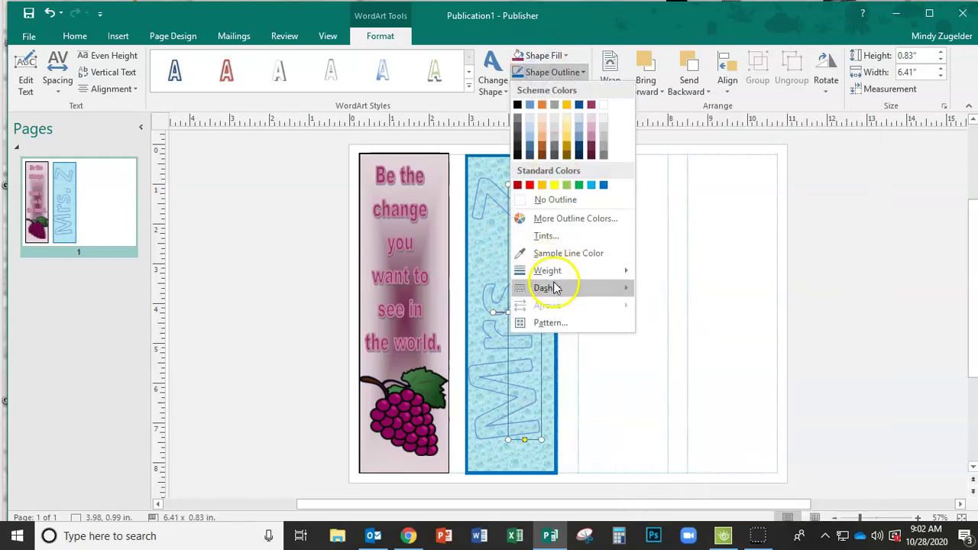
mouse_move(555, 272)
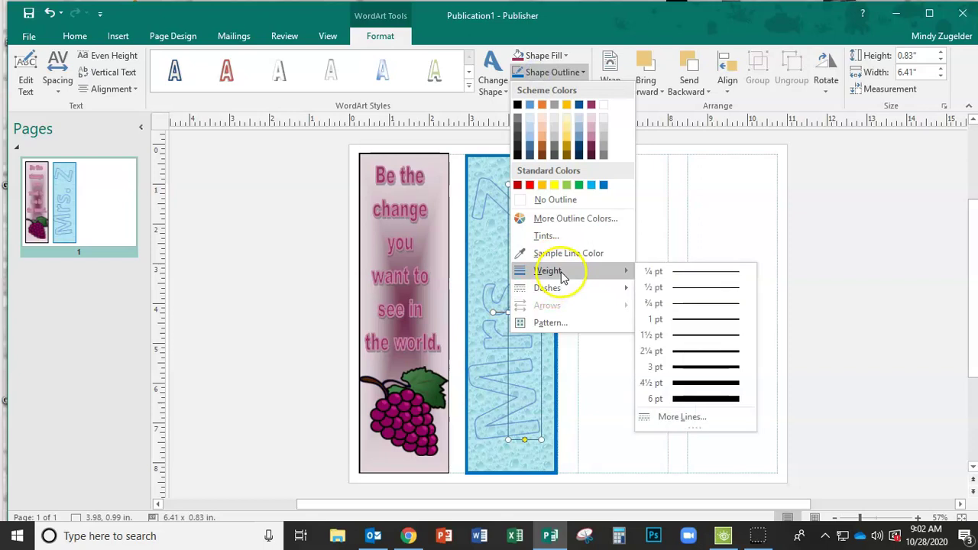
left_click(692, 398)
left_click(315, 269)
left_click(497, 289)
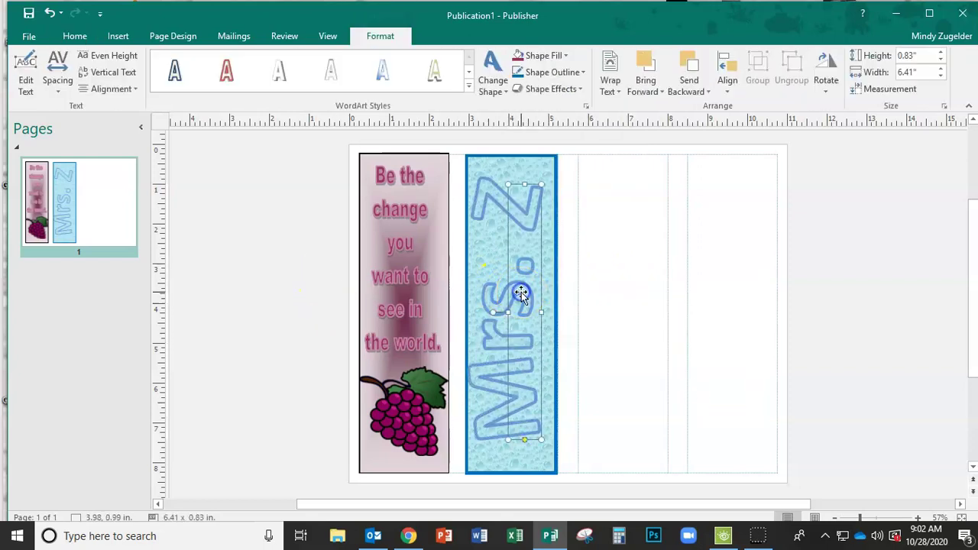
left_click(301, 222)
left_click(302, 231)
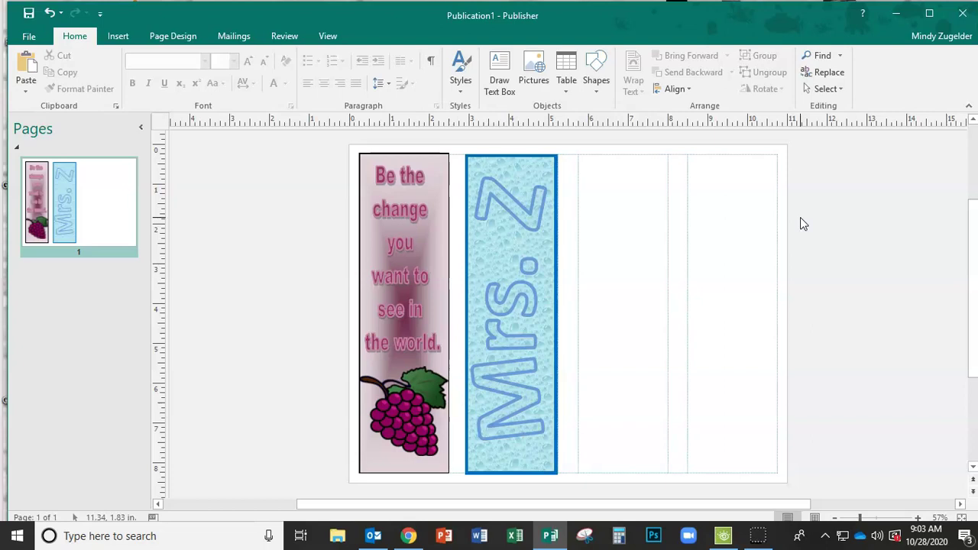
- Examine the four finished example bookmarks and the listed bookmark requirements, and close the example publication
left_click(747, 233)
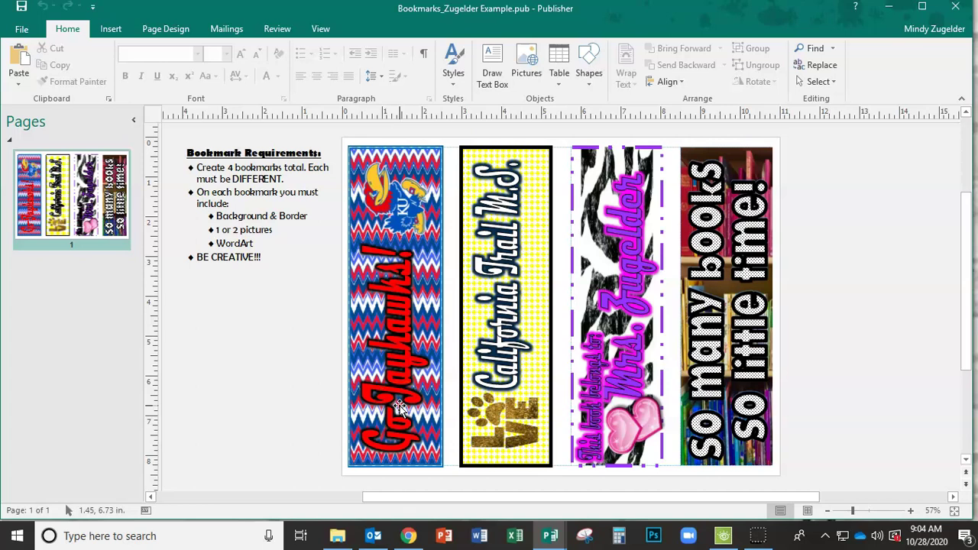
left_click(490, 438)
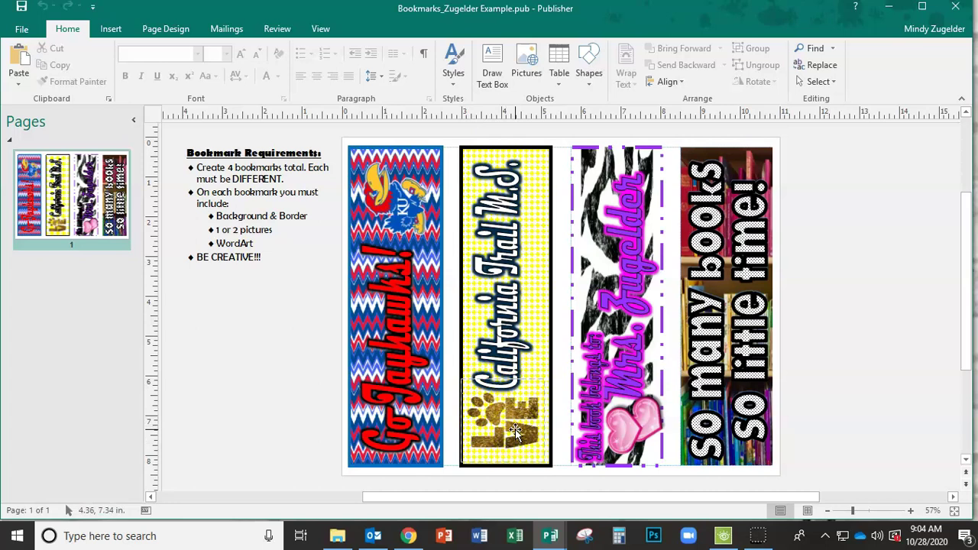
left_click(604, 435)
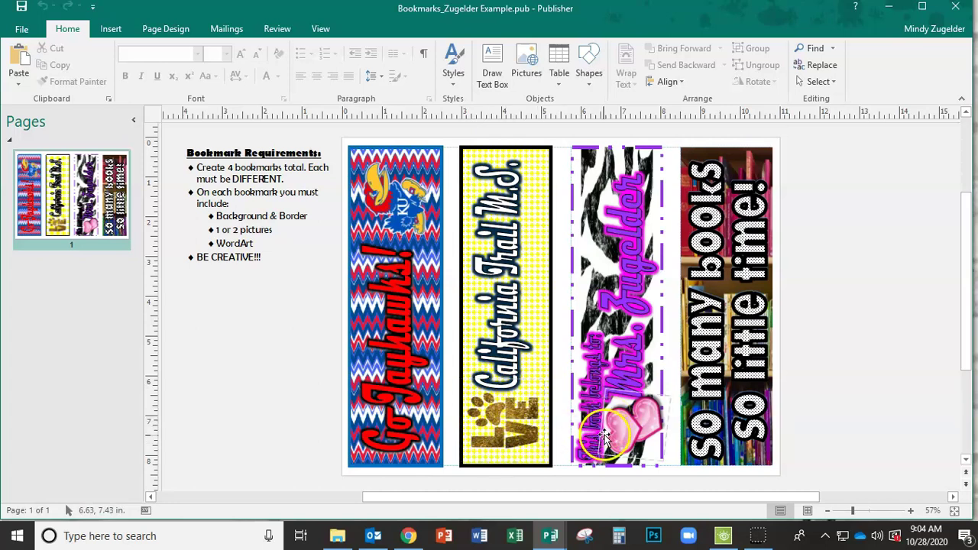
left_click(432, 291)
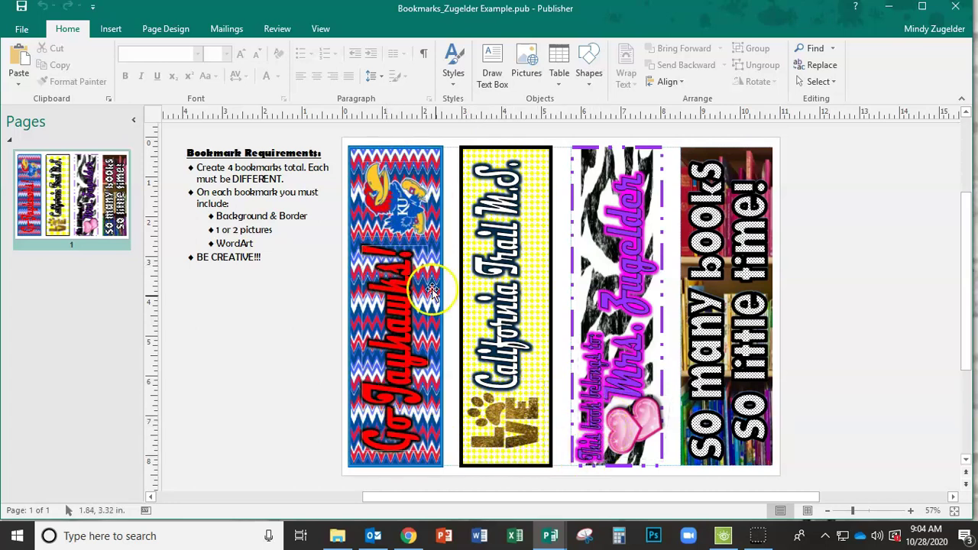
left_click(480, 499)
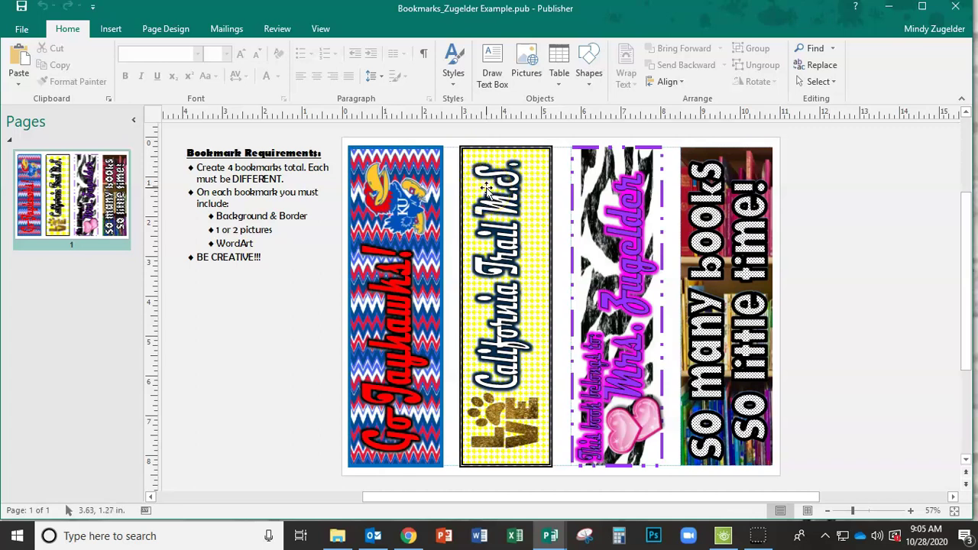
left_click(275, 431)
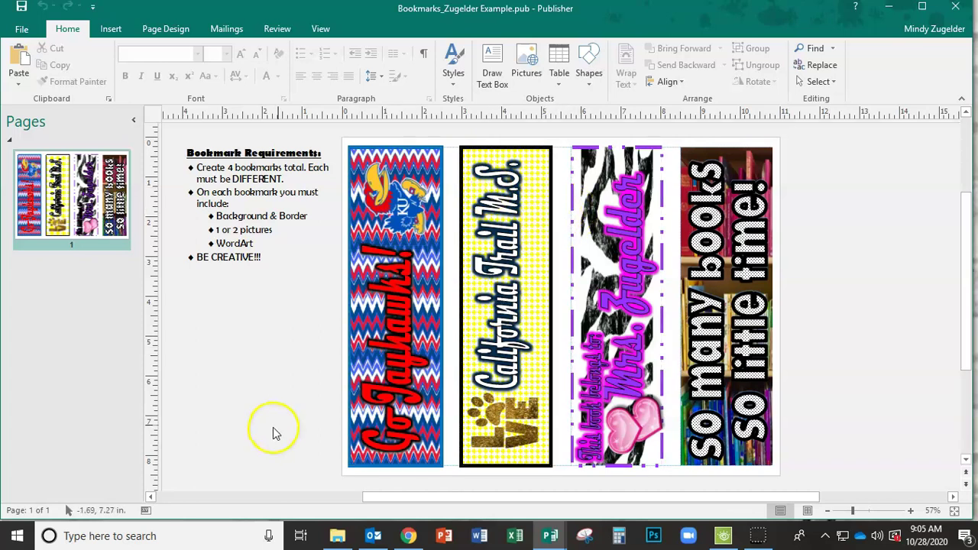
left_click(278, 415)
left_click(274, 389)
left_click(956, 6)
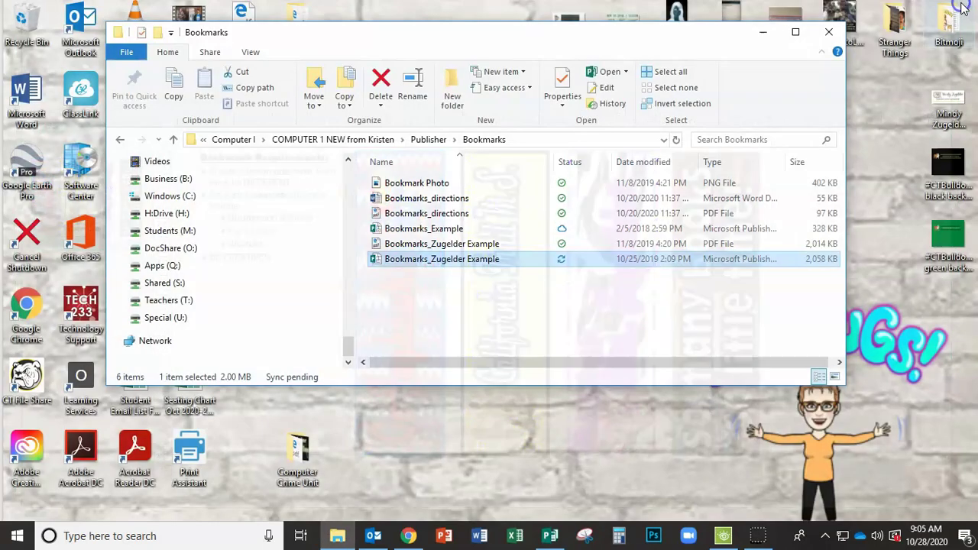